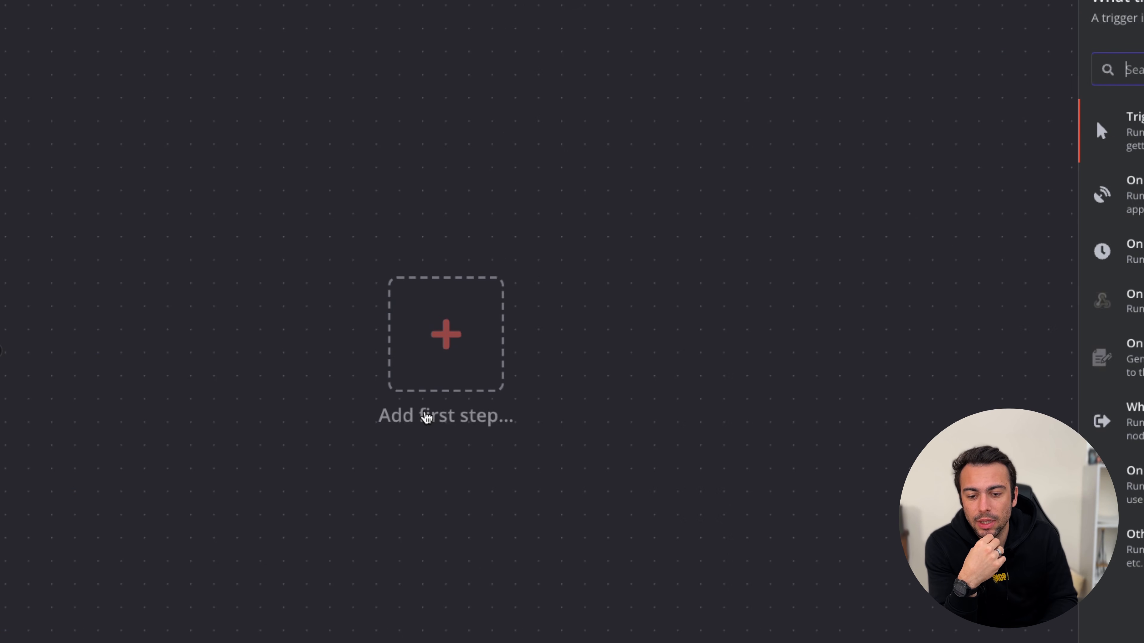
pyautogui.scroll(5, 426, 414)
pyautogui.scroll(-6, 427, 414)
pyautogui.click(654, 290)
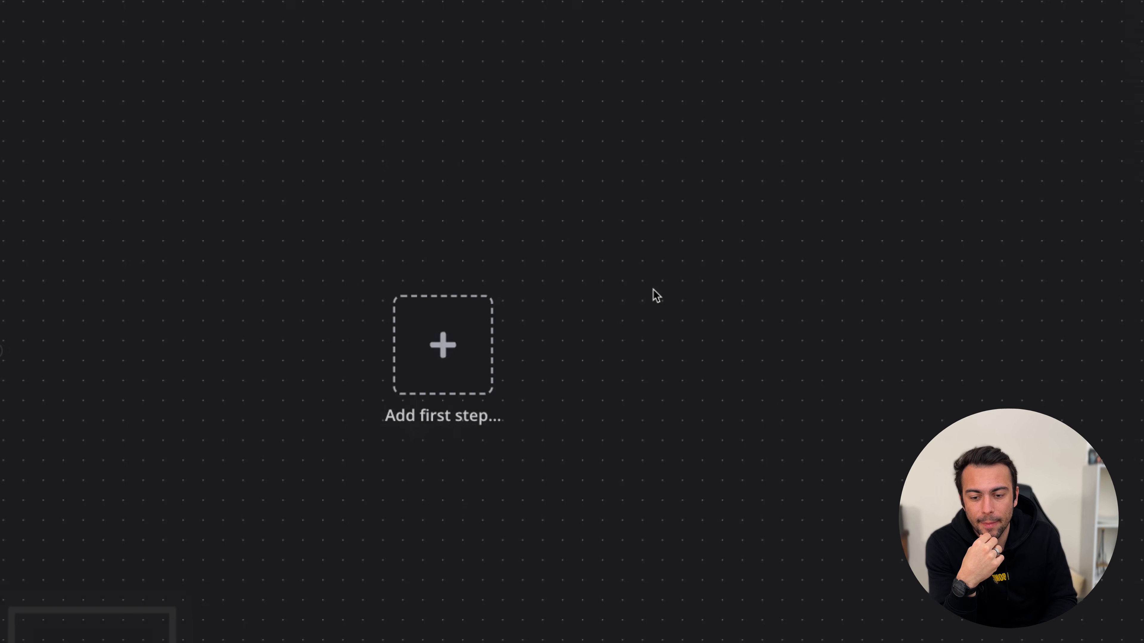
# Add a Gmail "On message received" trigger as the workflow's first step
pyautogui.click(454, 355)
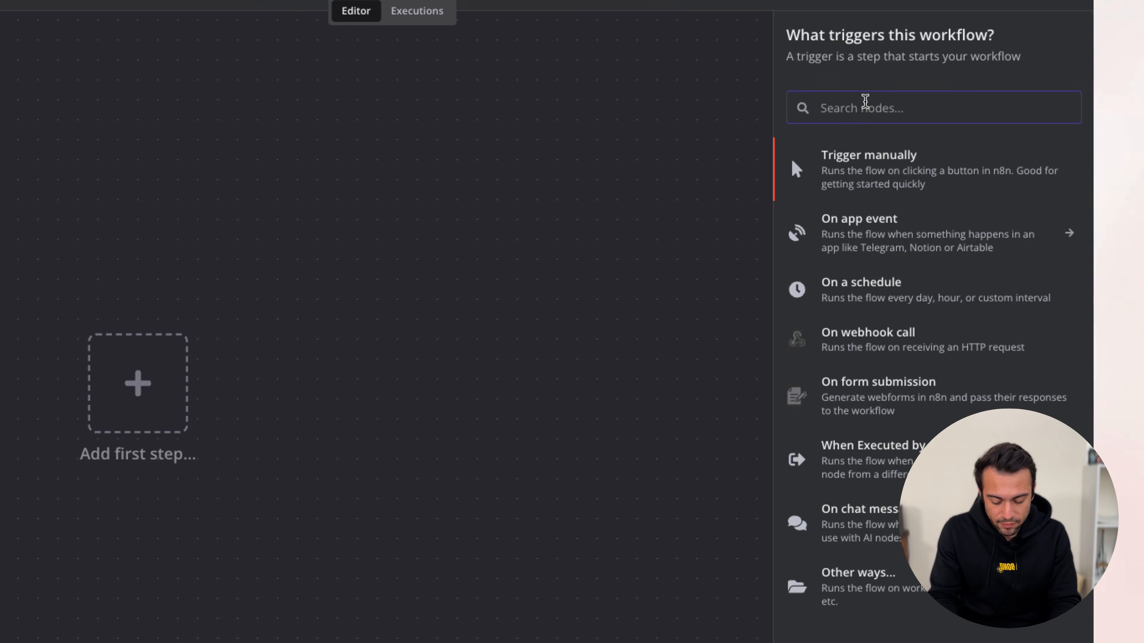
pyautogui.write('gmail')
pyautogui.click(911, 153)
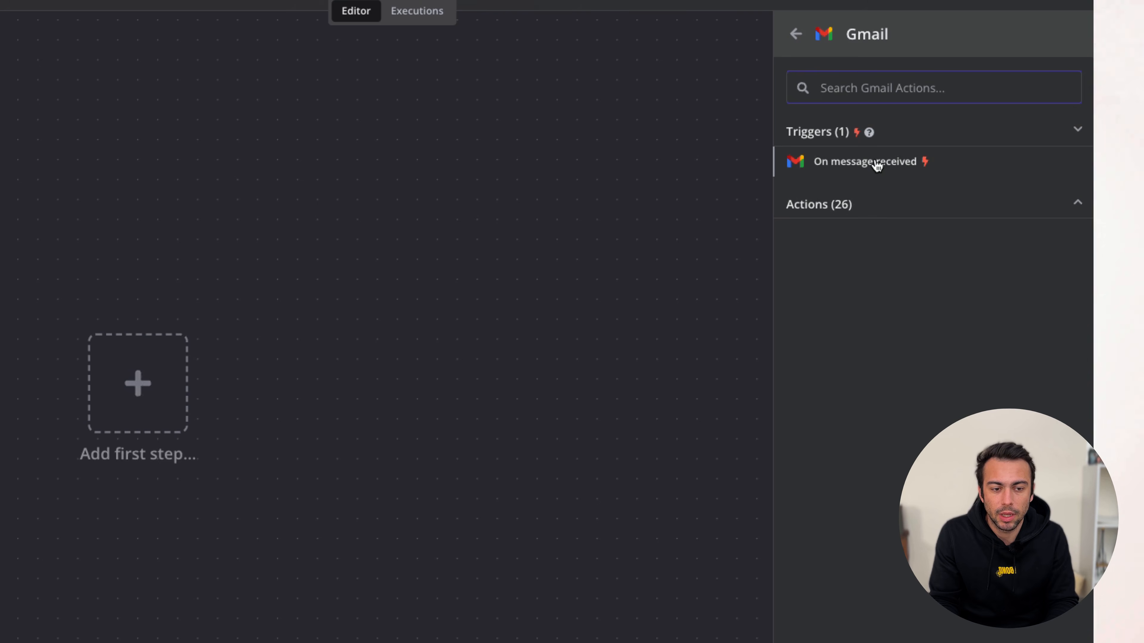
pyautogui.click(840, 202)
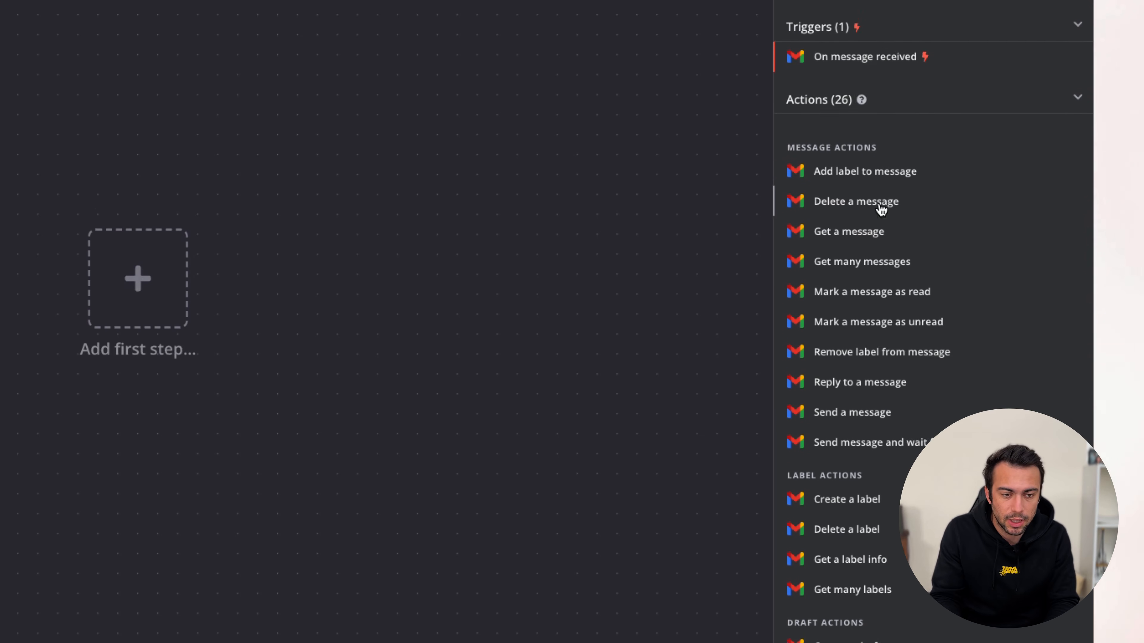
pyautogui.click(867, 32)
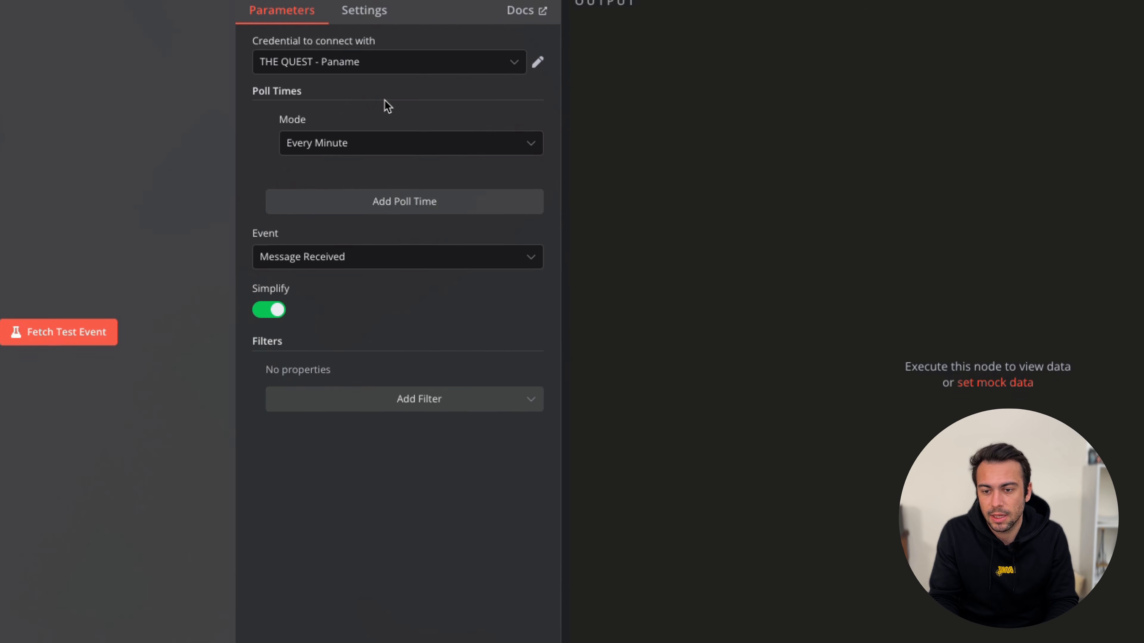
# Remove the Gmail Trigger's every-minute poll time and test the workflow to inspect the email data the trigger outputs
pyautogui.click(301, 140)
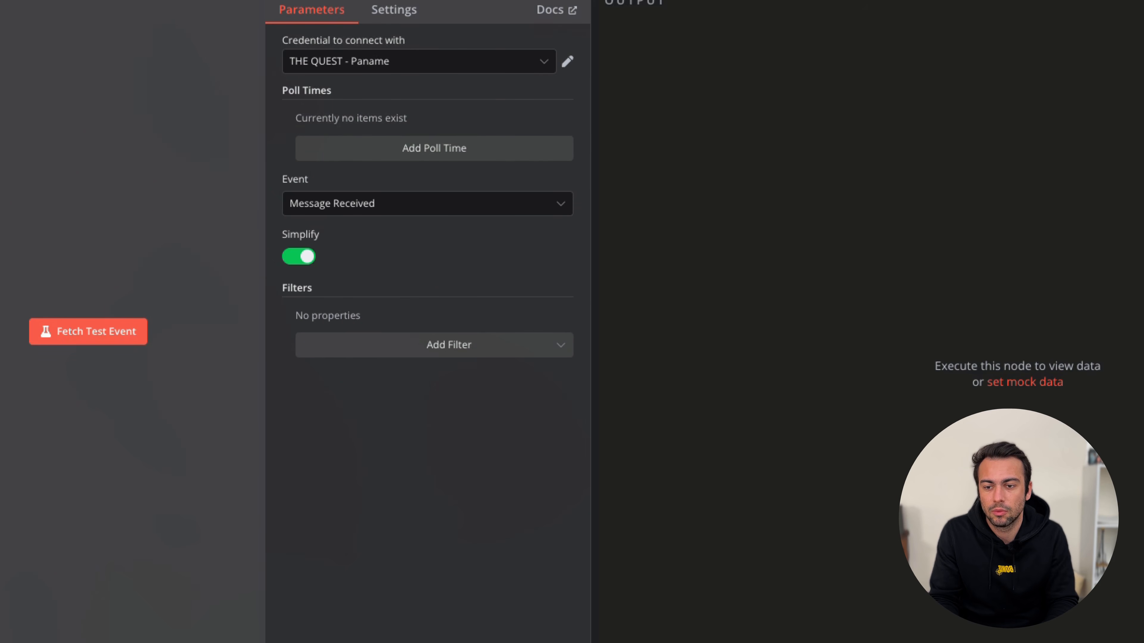
pyautogui.press('Escape')
pyautogui.click(392, 329)
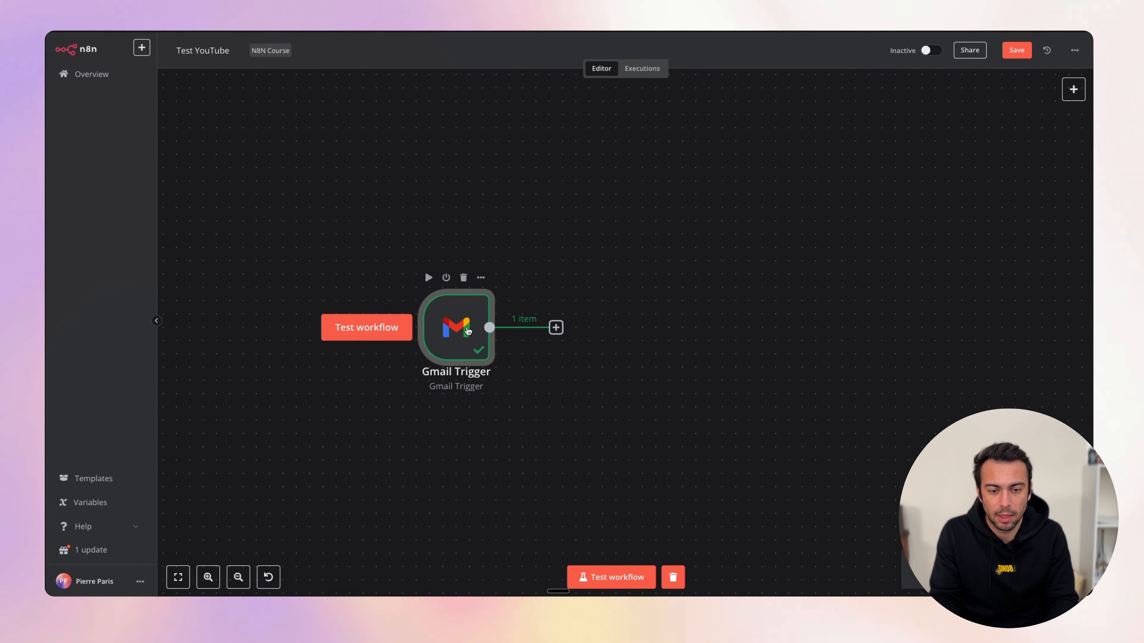
pyautogui.doubleClick(465, 331)
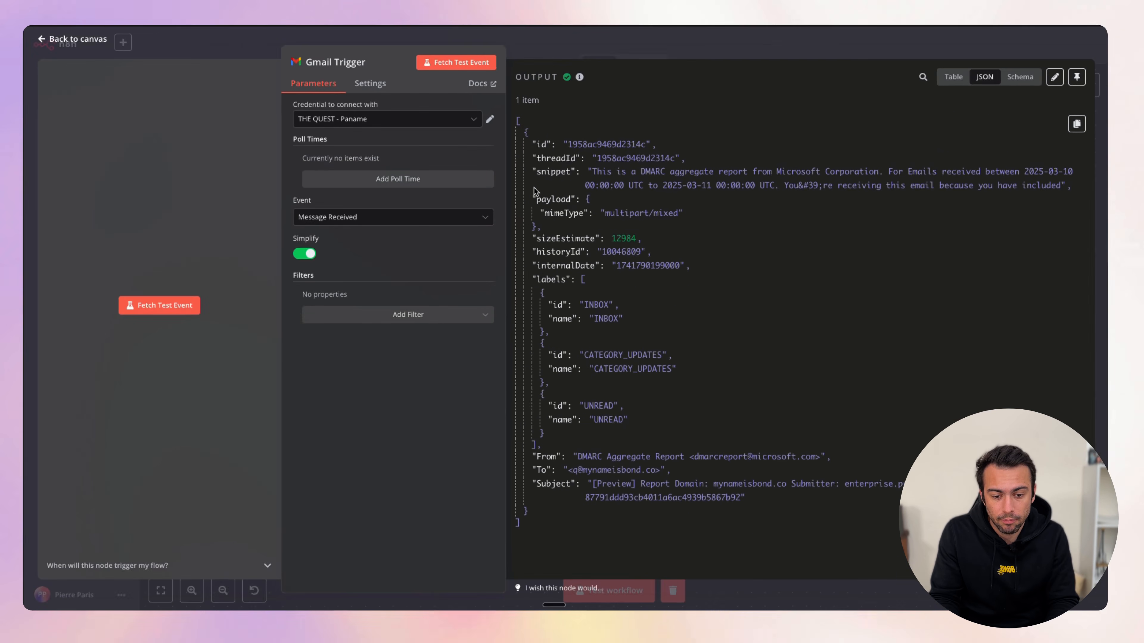
pyautogui.click(294, 38)
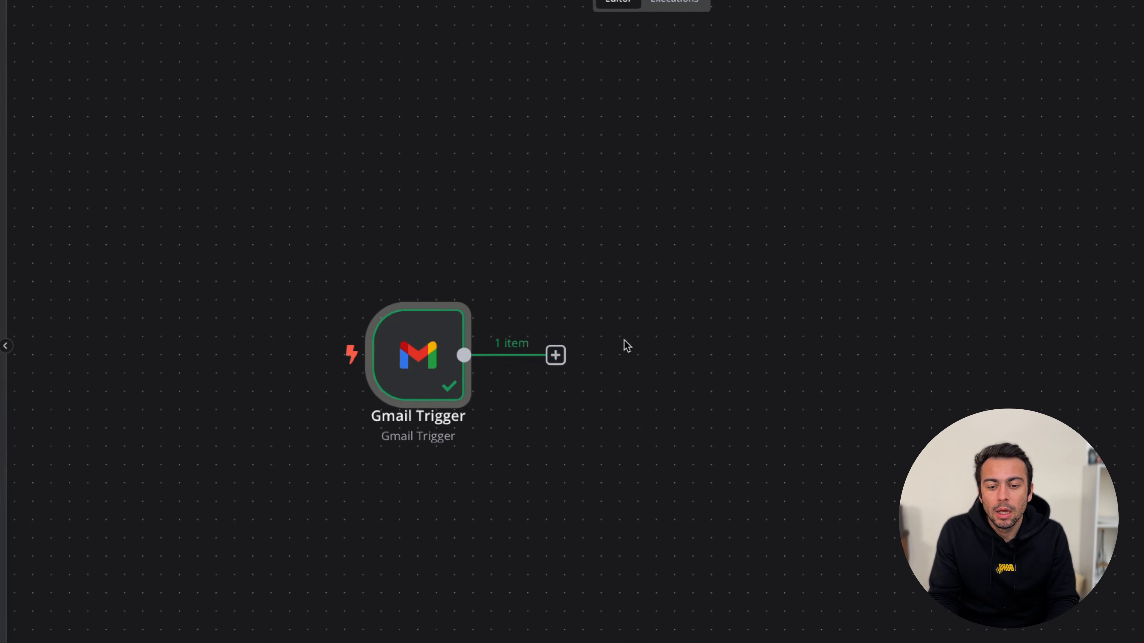
# Add a Slack "Send a message" node directly after the Gmail Trigger
pyautogui.click(554, 325)
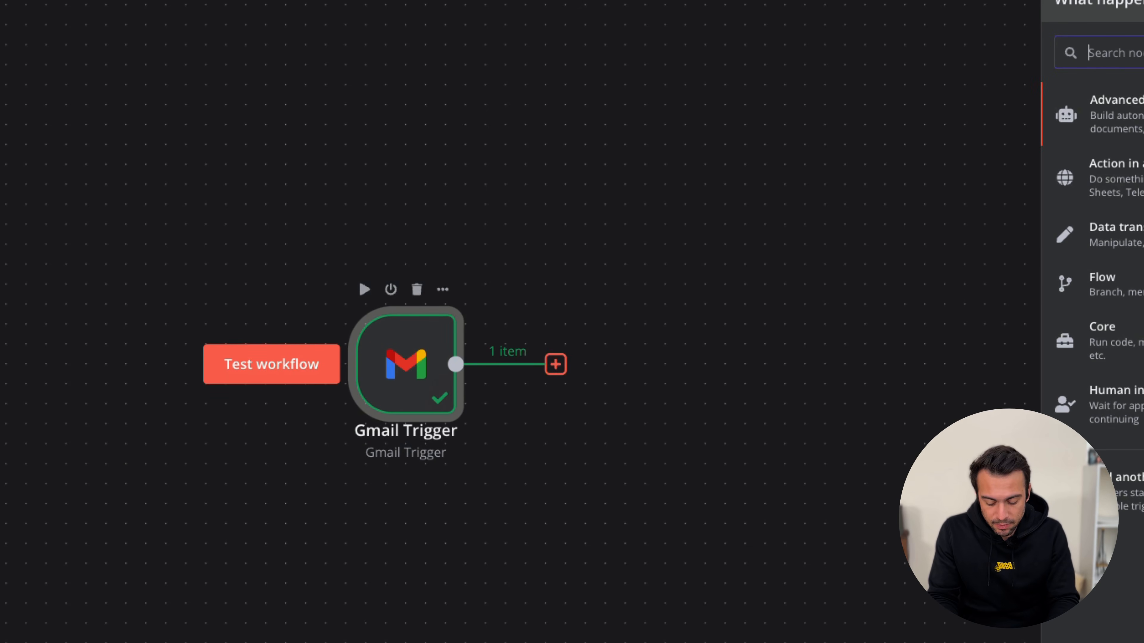
pyautogui.write('slack')
pyautogui.click(1122, 103)
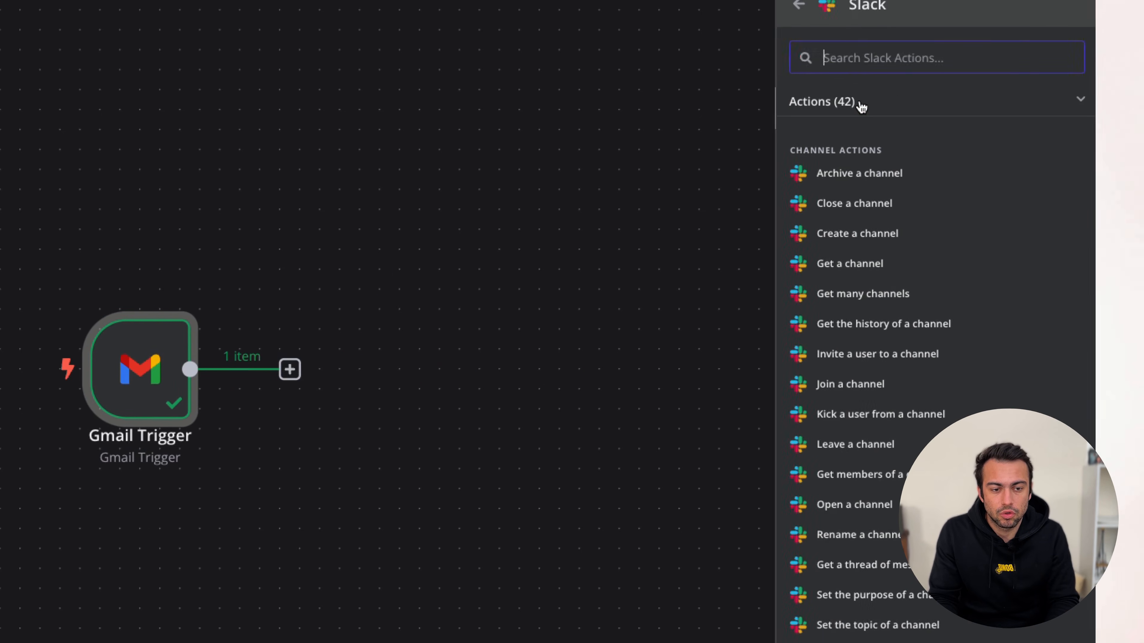
pyautogui.scroll(-7, 886, 256)
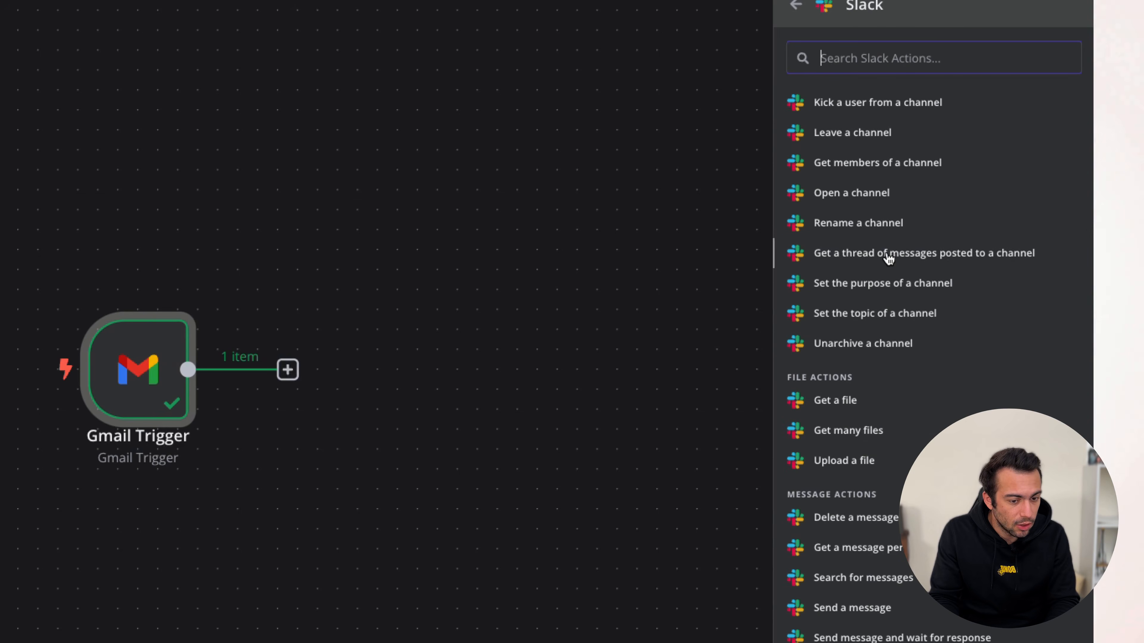
pyautogui.scroll(-3, 878, 415)
pyautogui.click(851, 483)
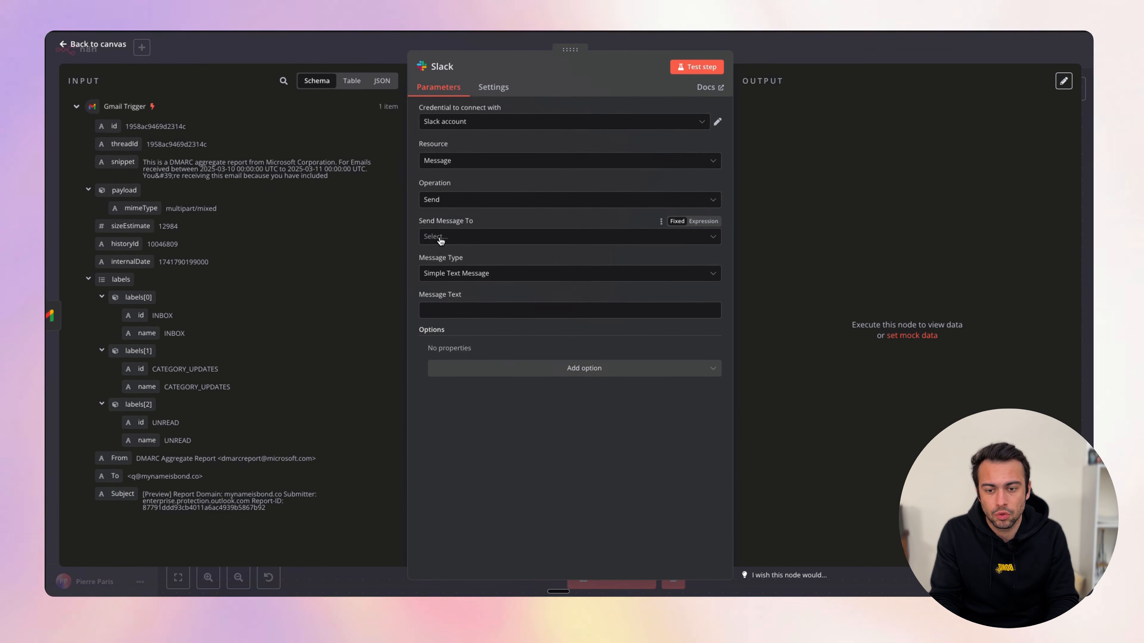
# Set the Slack message to be sent to a User and choose paname from the list of users
pyautogui.click(440, 284)
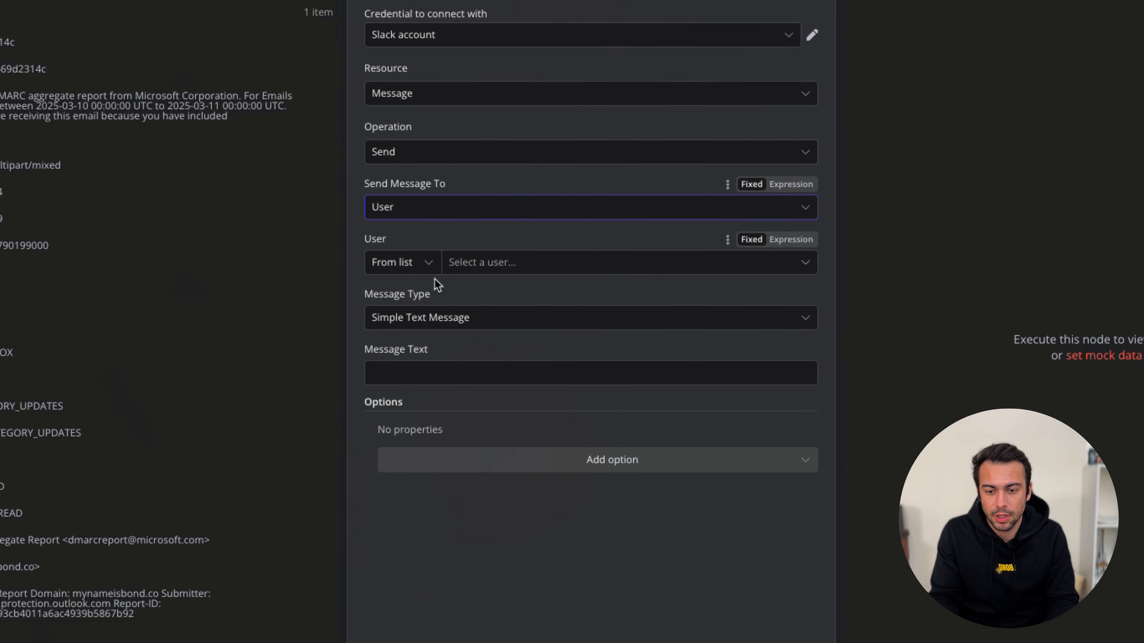
pyautogui.click(407, 271)
pyautogui.click(522, 263)
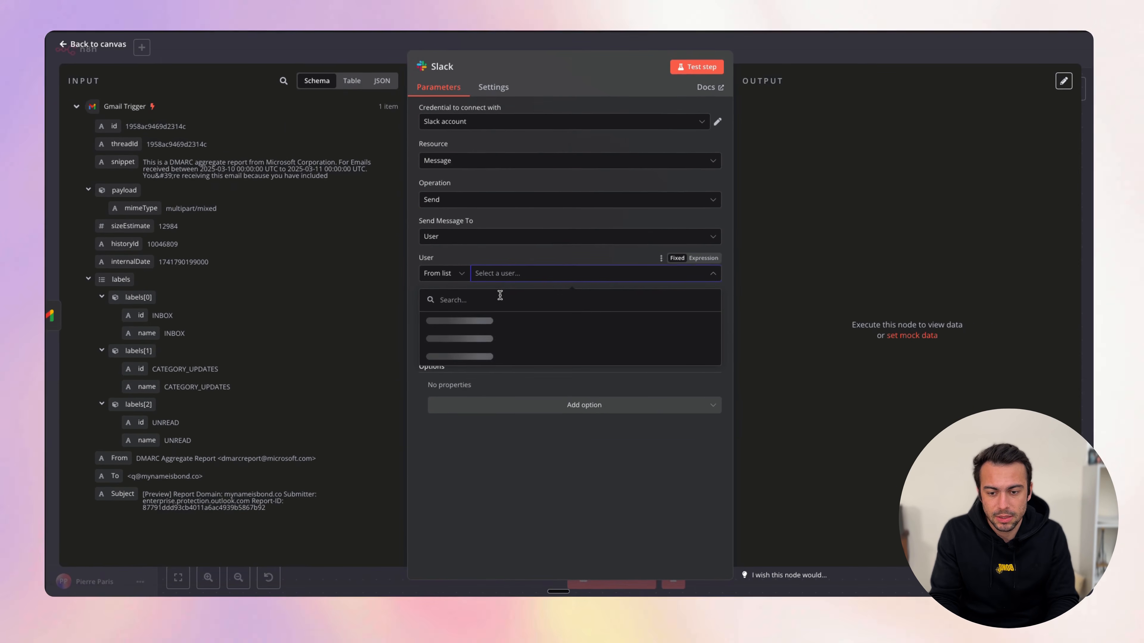
pyautogui.click(484, 296)
pyautogui.click(504, 273)
pyautogui.scroll(-5, 496, 344)
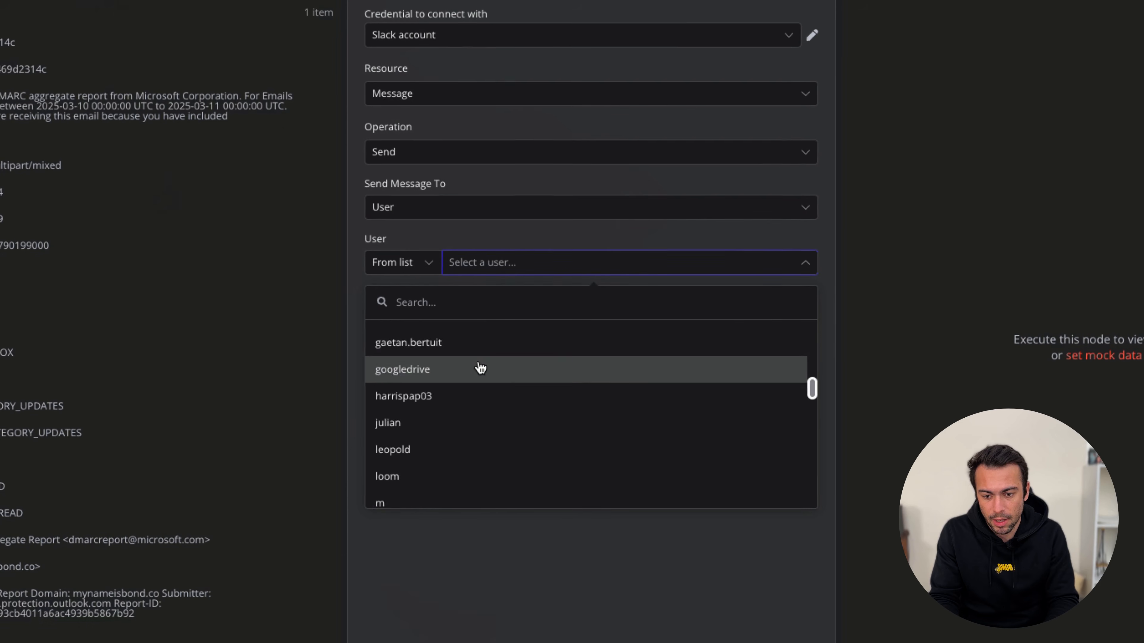
pyautogui.scroll(-5, 478, 368)
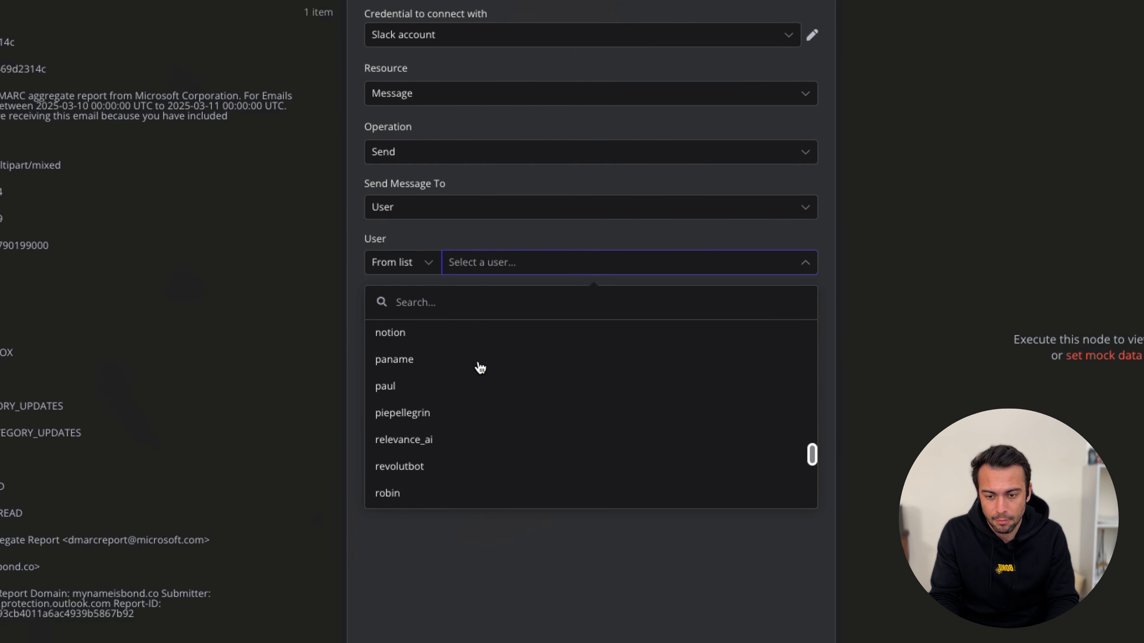
pyautogui.click(478, 367)
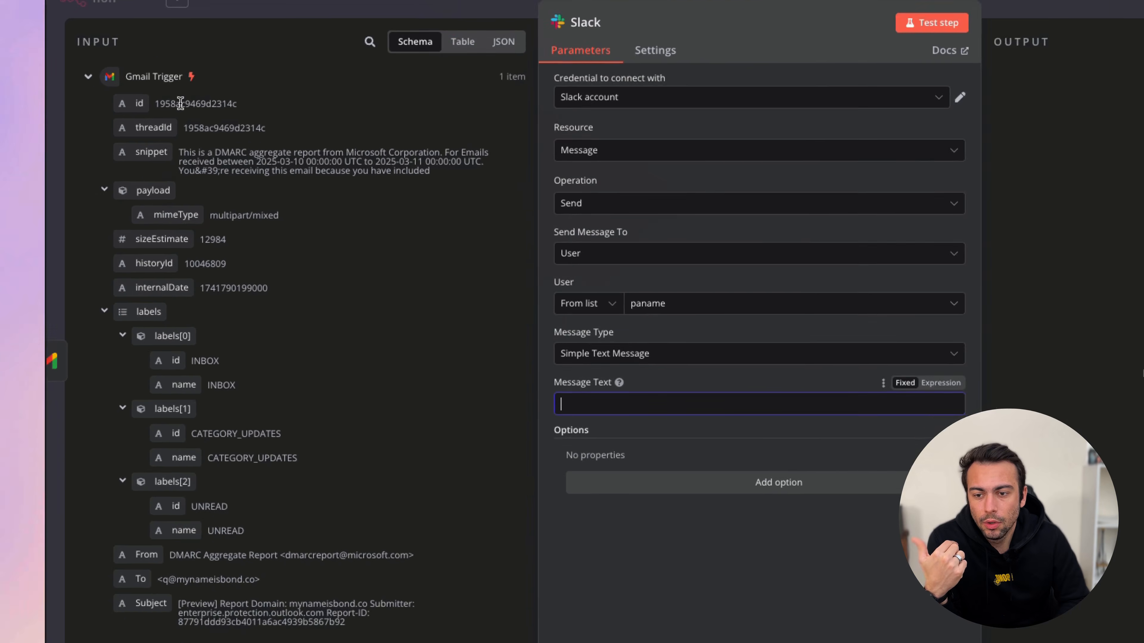
# Compare the Gmail Trigger's input data in JSON, table and schema views
pyautogui.click(380, 81)
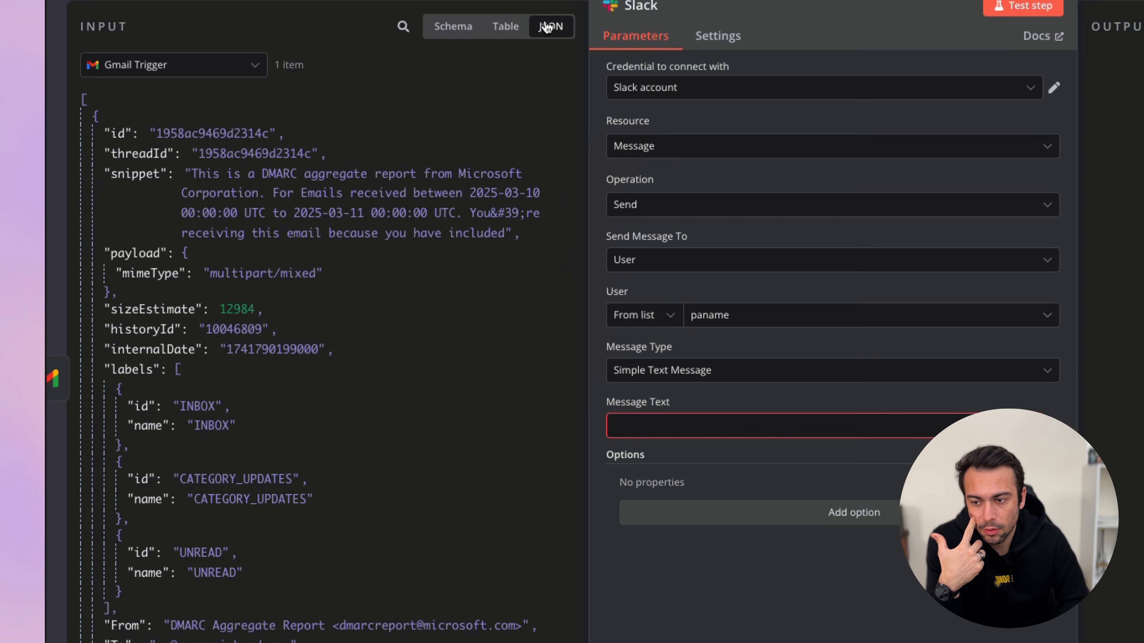
pyautogui.click(506, 27)
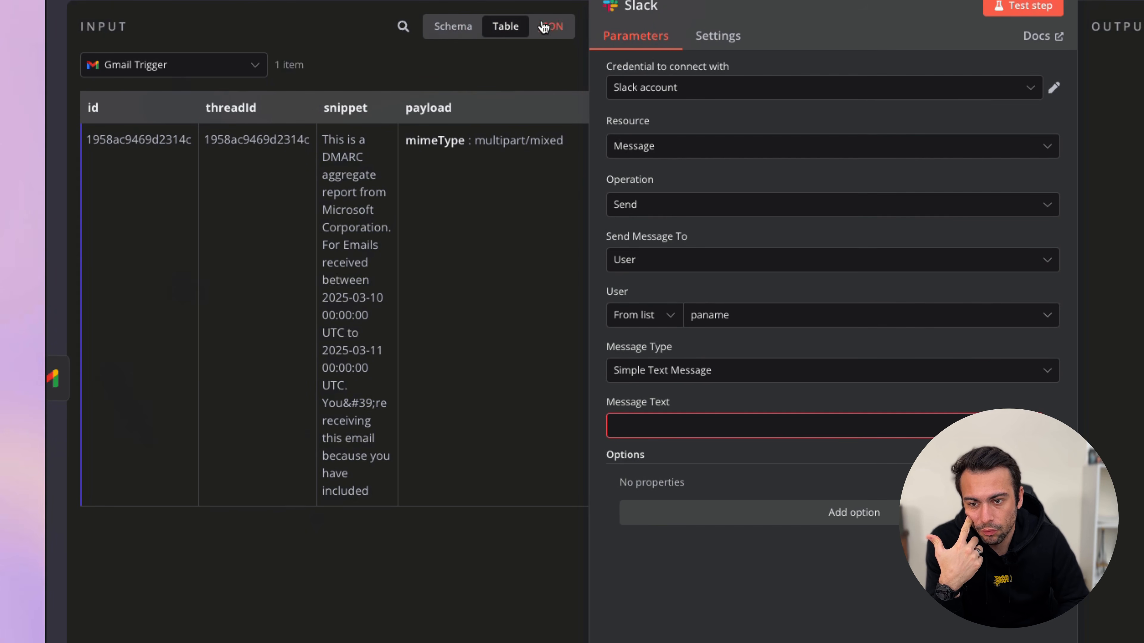
pyautogui.click(460, 33)
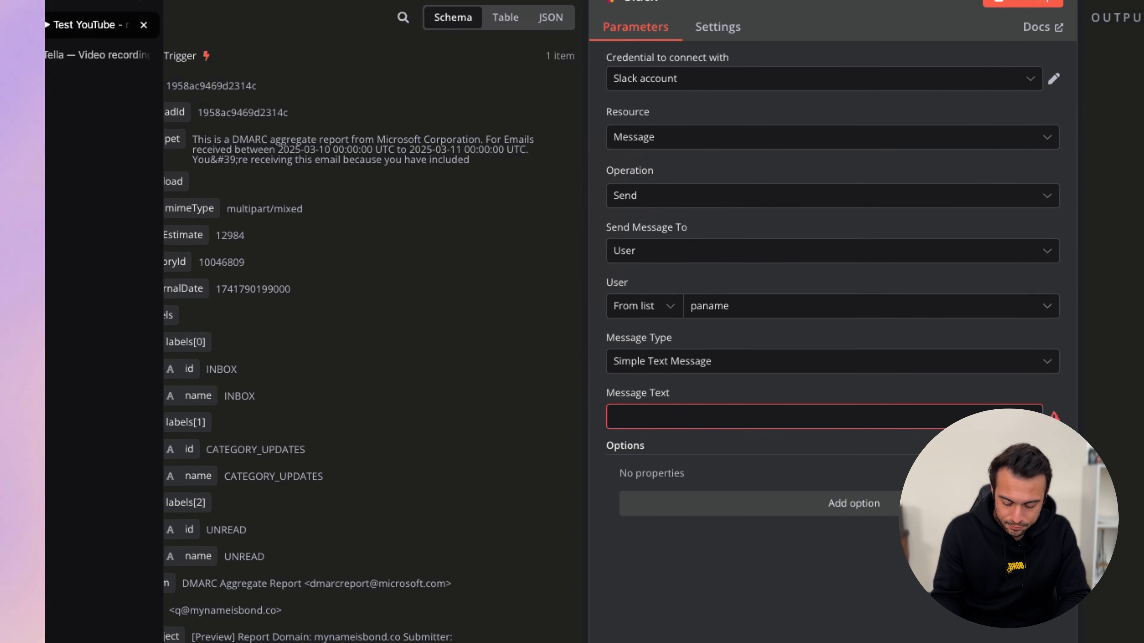
pyautogui.press('super+t')
pyautogui.write('chat')
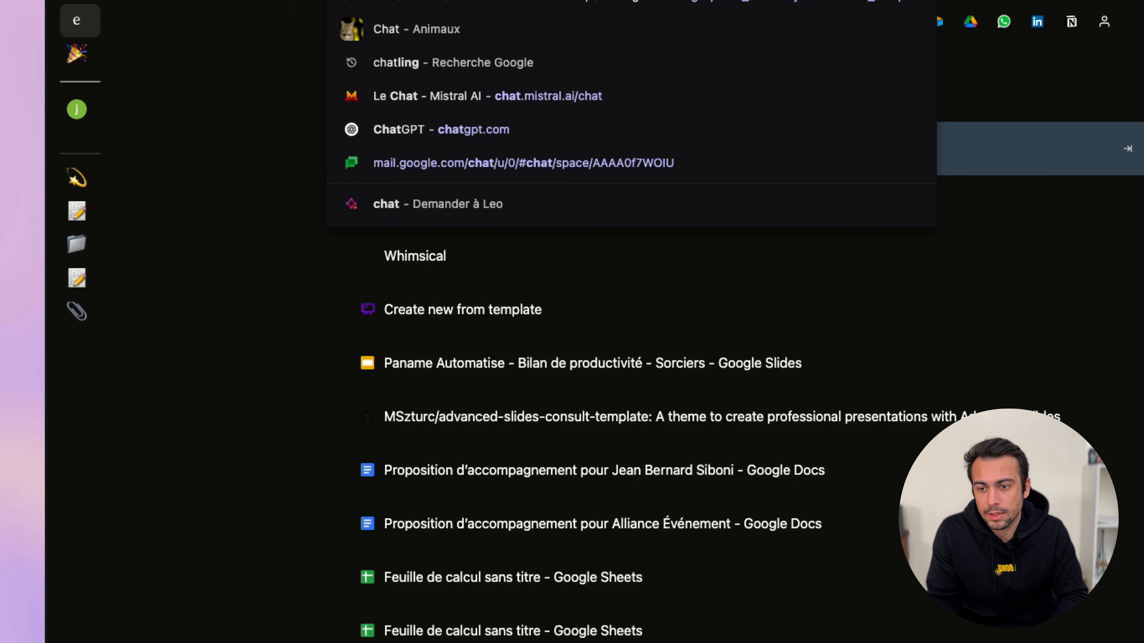
pyautogui.press('Escape')
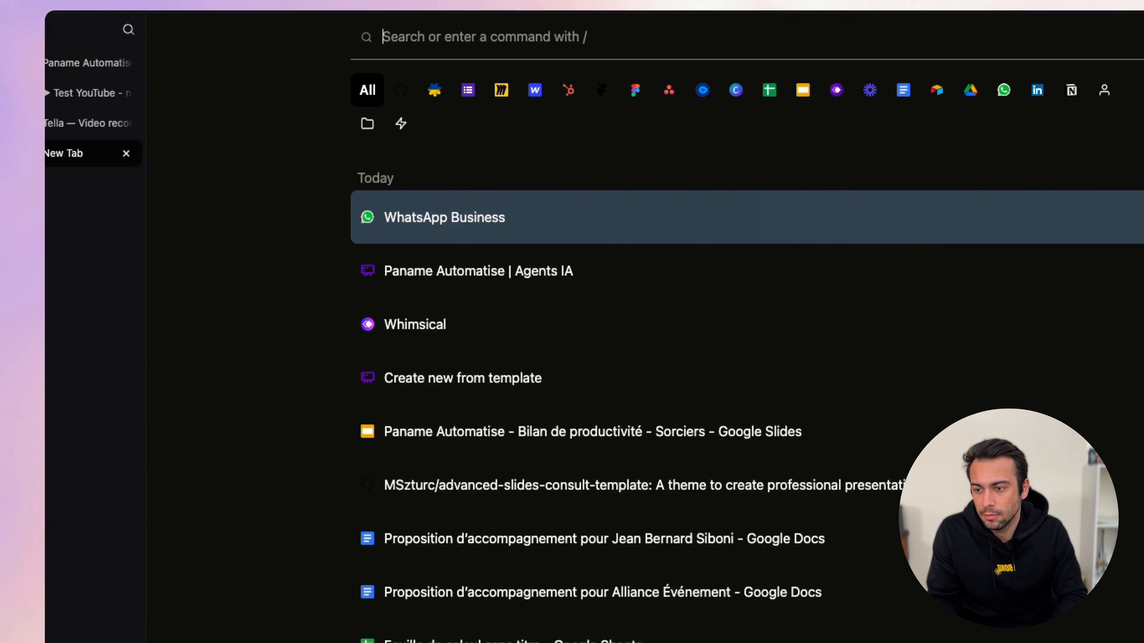
pyautogui.press('super+w')
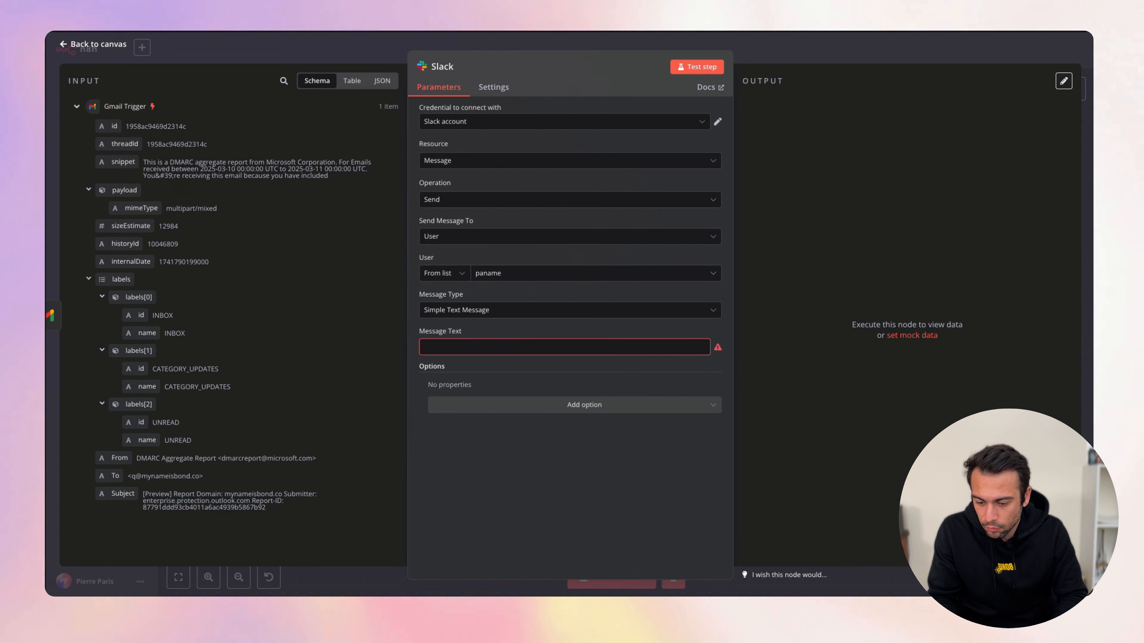
# Capture a screenshot of the Slack node window, covering the Gmail input fields and the message parameters
pyautogui.moveTo(237, 565); pyautogui.dragTo(230, 33)
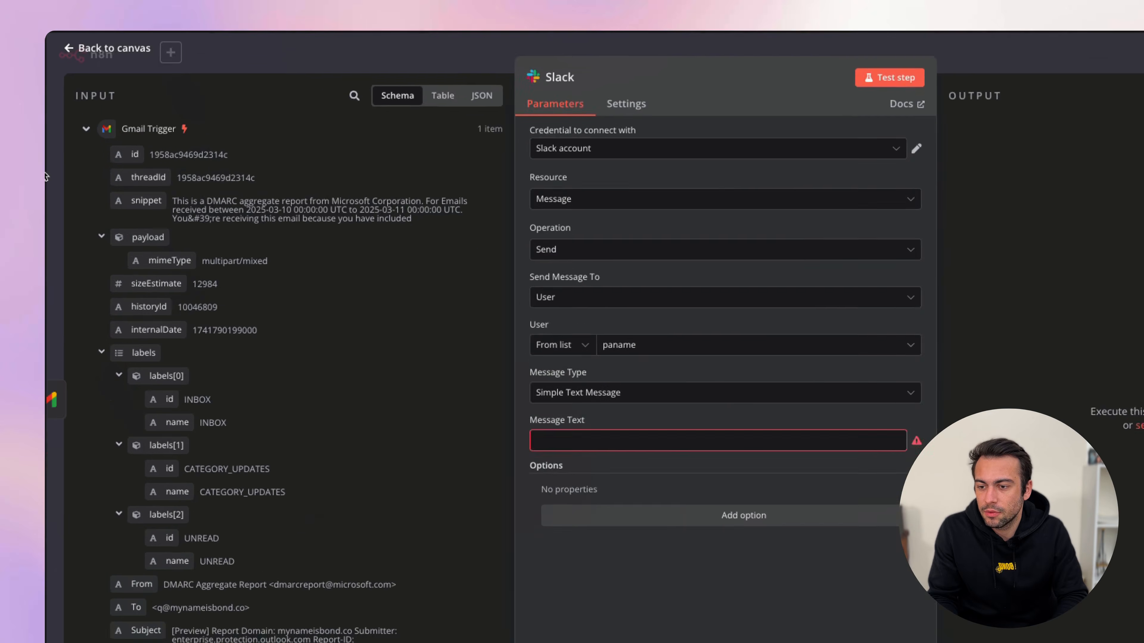
pyautogui.press('super+shift+5')
pyautogui.press('Escape')
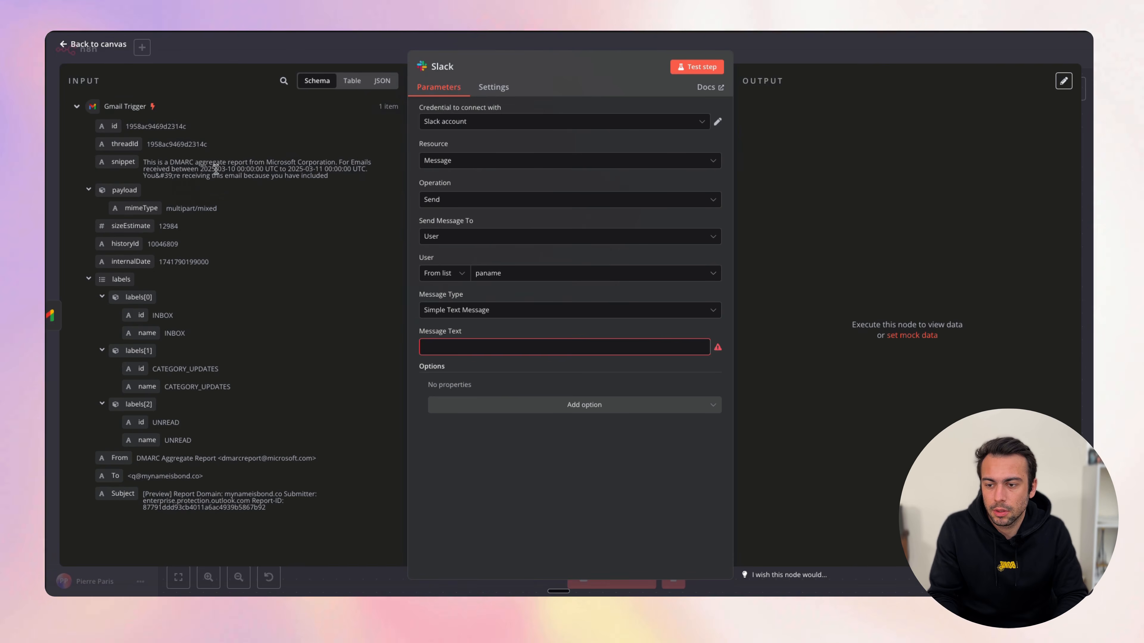
pyautogui.press('super+shift+5')
pyautogui.moveTo(329, 259); pyautogui.dragTo(222, 138)
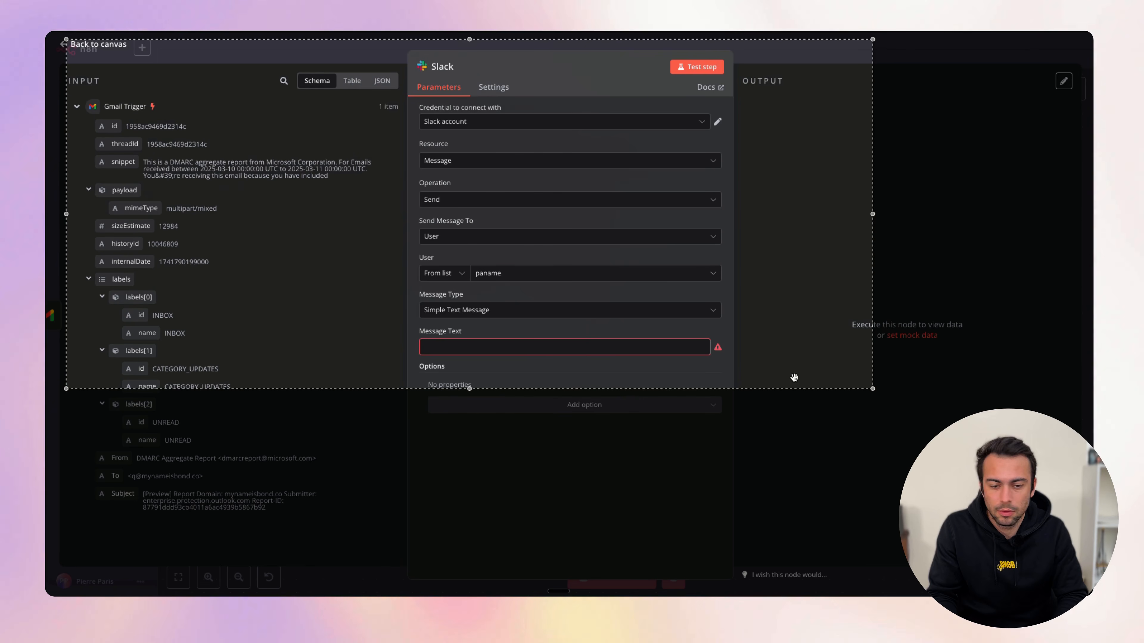
pyautogui.press('Escape')
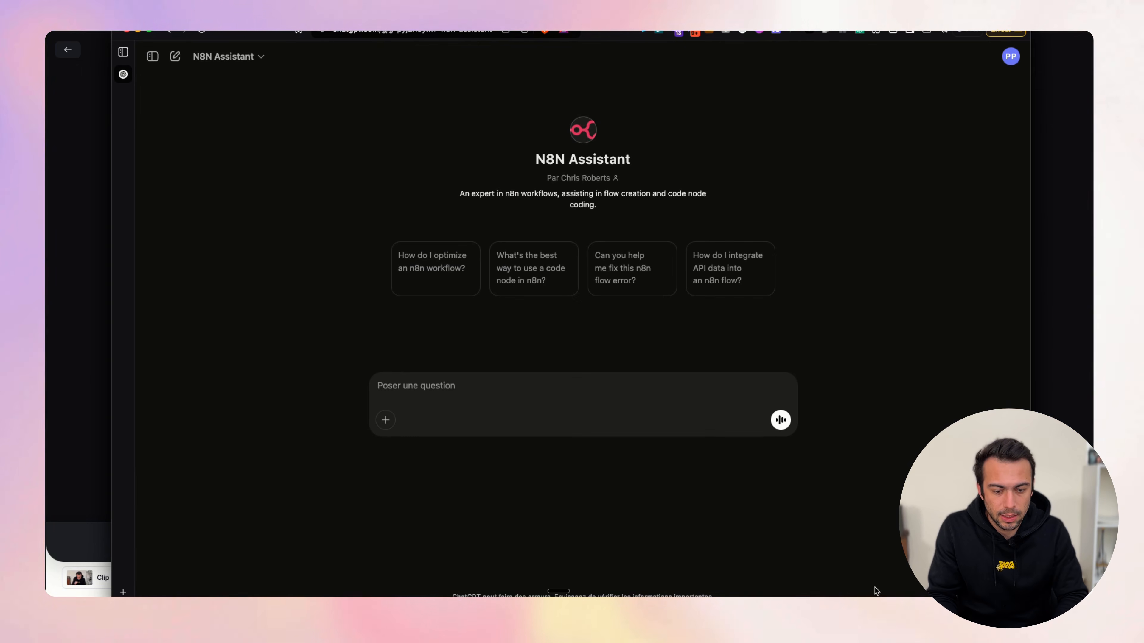
# Attach the Slack node screenshot to a new message in ChatGPT's N8N Assistant
pyautogui.moveTo(541, 595); pyautogui.dragTo(523, 284)
pyautogui.moveTo(512, 213); pyautogui.dragTo(514, 209)
pyautogui.moveTo(531, 27); pyautogui.dragTo(733, 29)
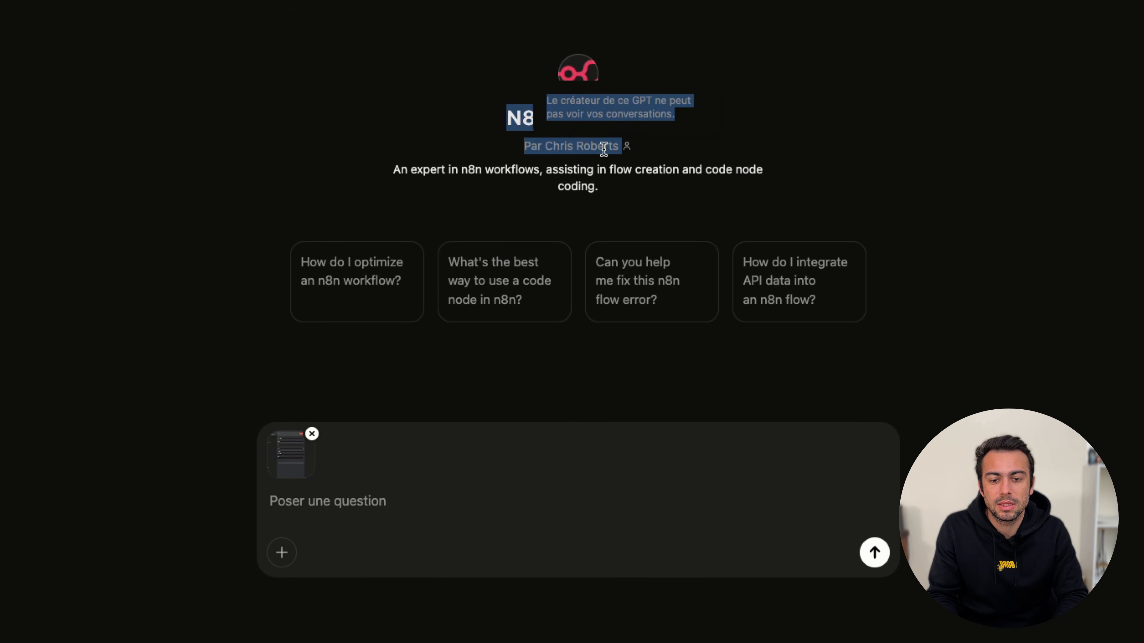
# Ask the N8N Assistant: "Rédige moi un message qui me permet d'avoir les informations sur mon email reçu"
pyautogui.click(352, 485)
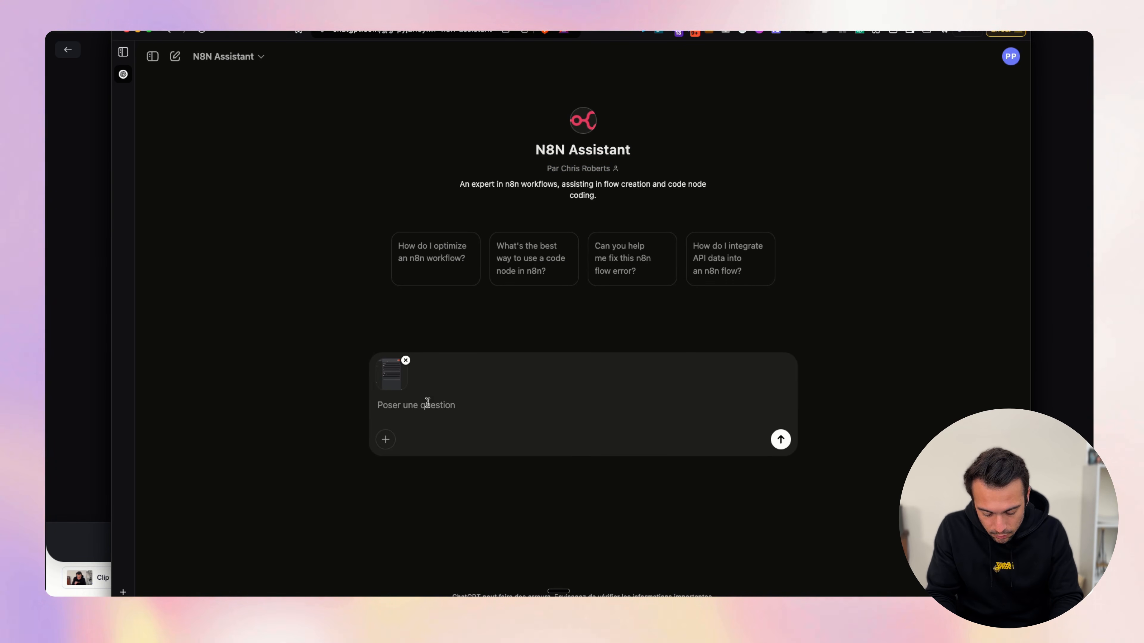
pyautogui.write('Rédige moi un')
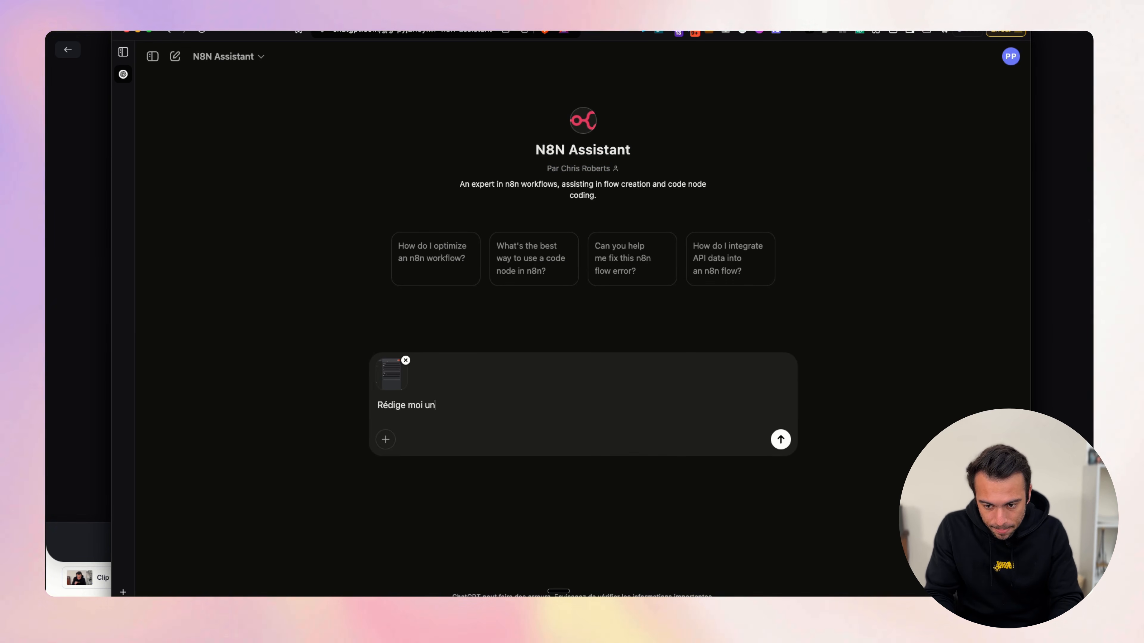
pyautogui.write(' message qui')
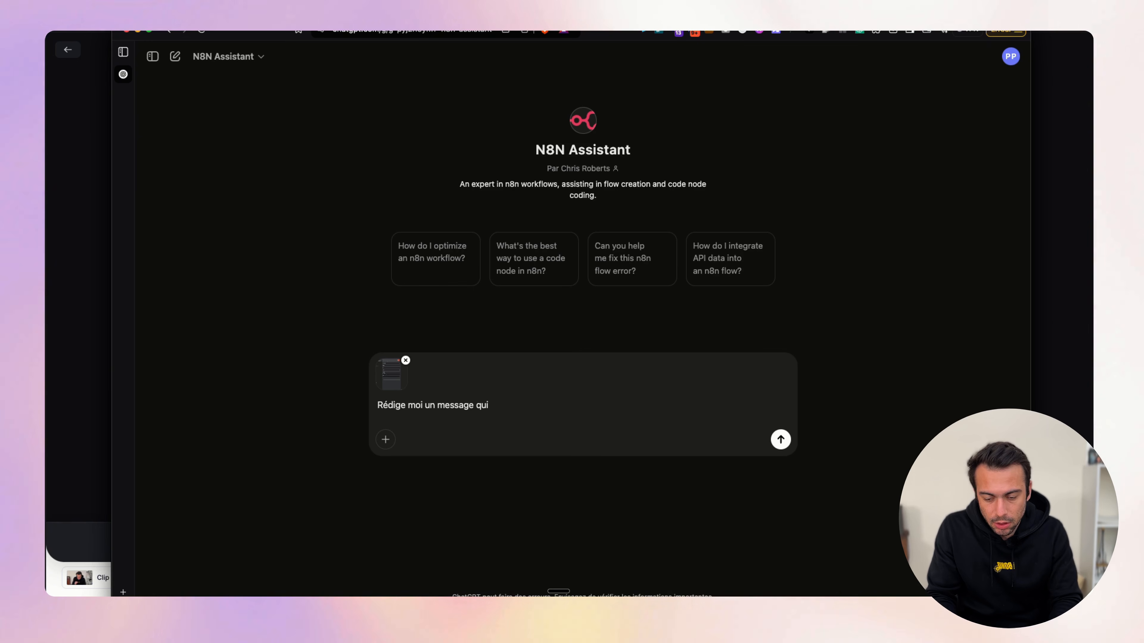
pyautogui.write(' me pe')
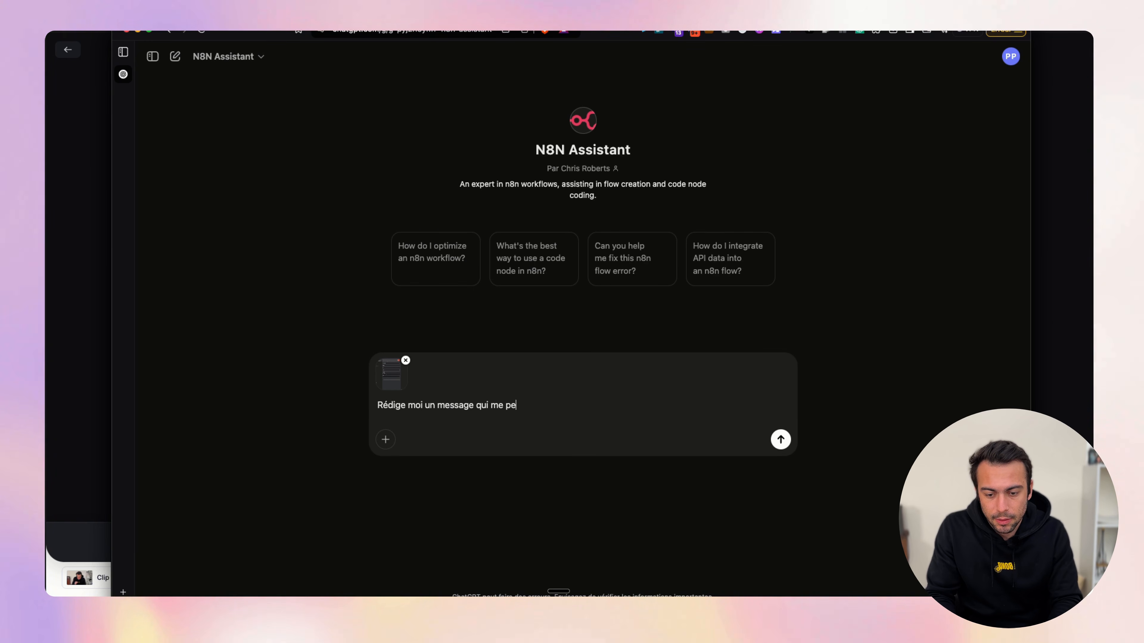
pyautogui.write("rmet d'avoir les ")
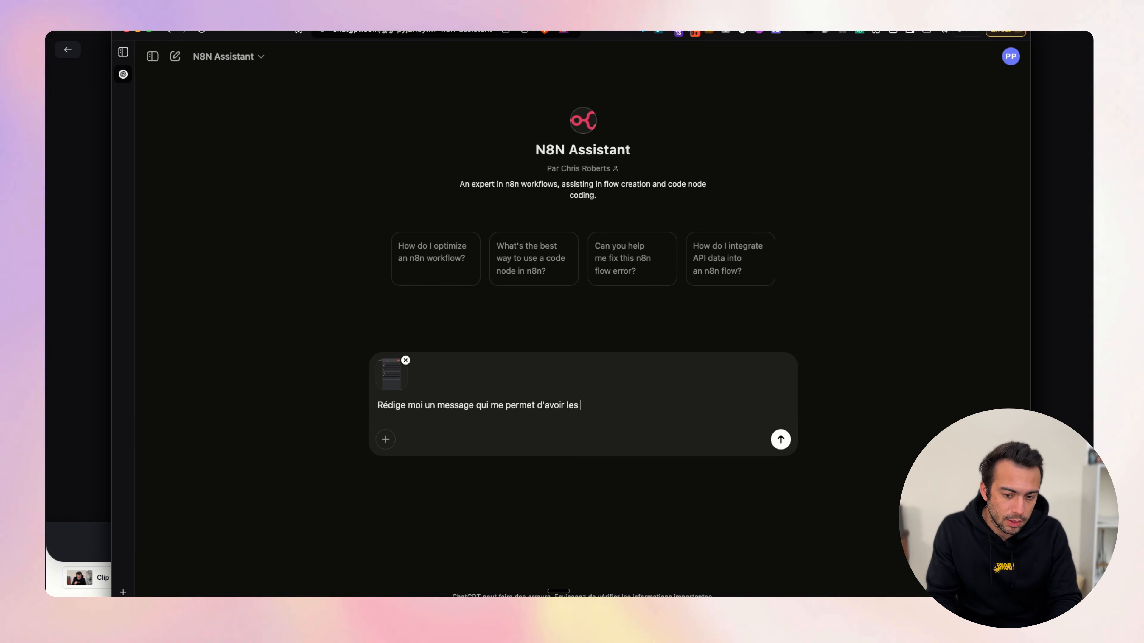
pyautogui.write('informations su')
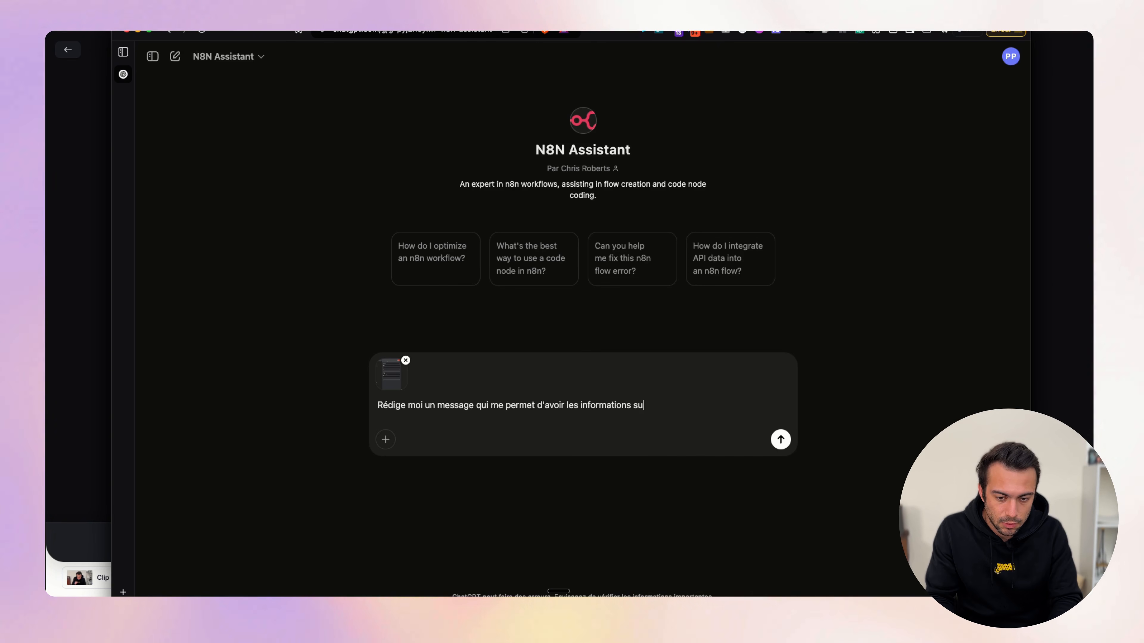
pyautogui.write('r mon ema')
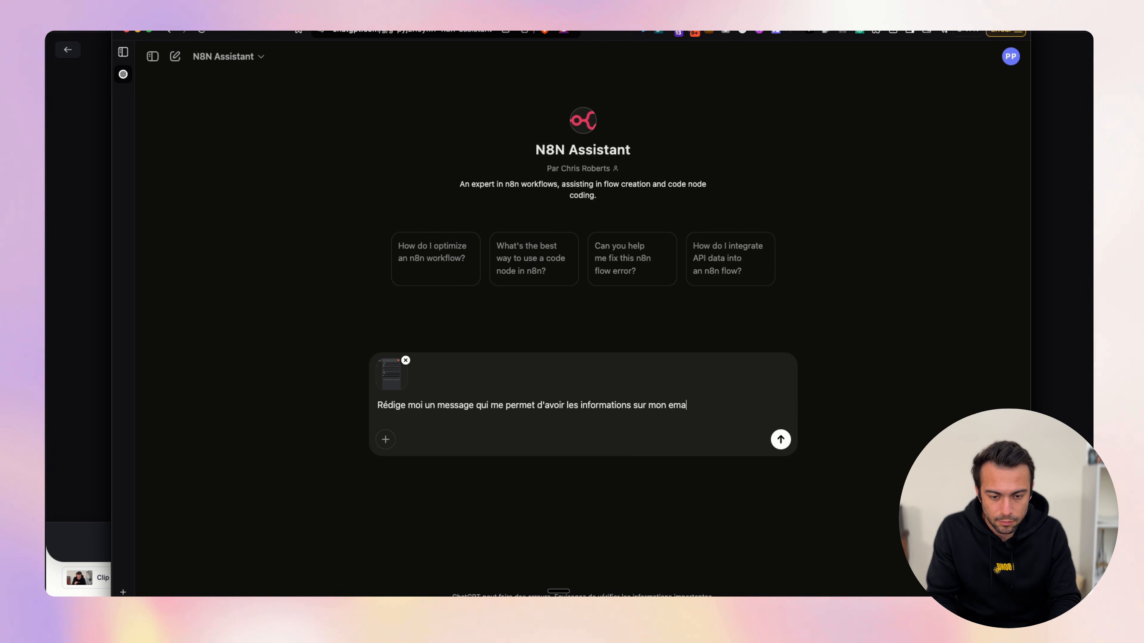
pyautogui.write('il er')
pyautogui.press('BackSpace')
pyautogui.press('BackSpace')
pyautogui.write('reçu')
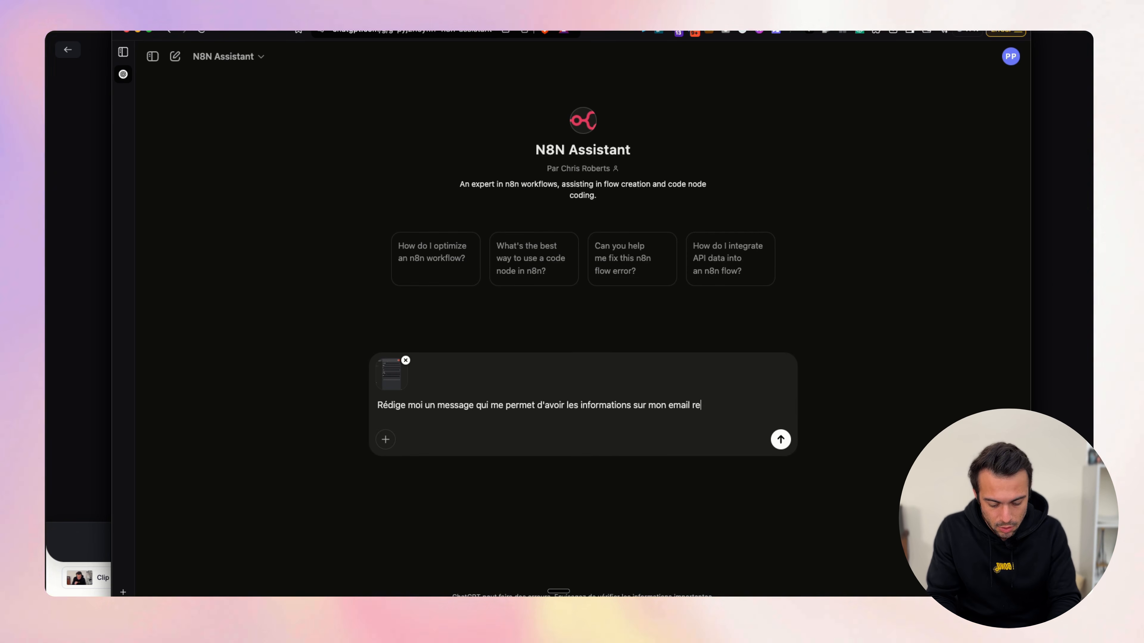
pyautogui.press('Return')
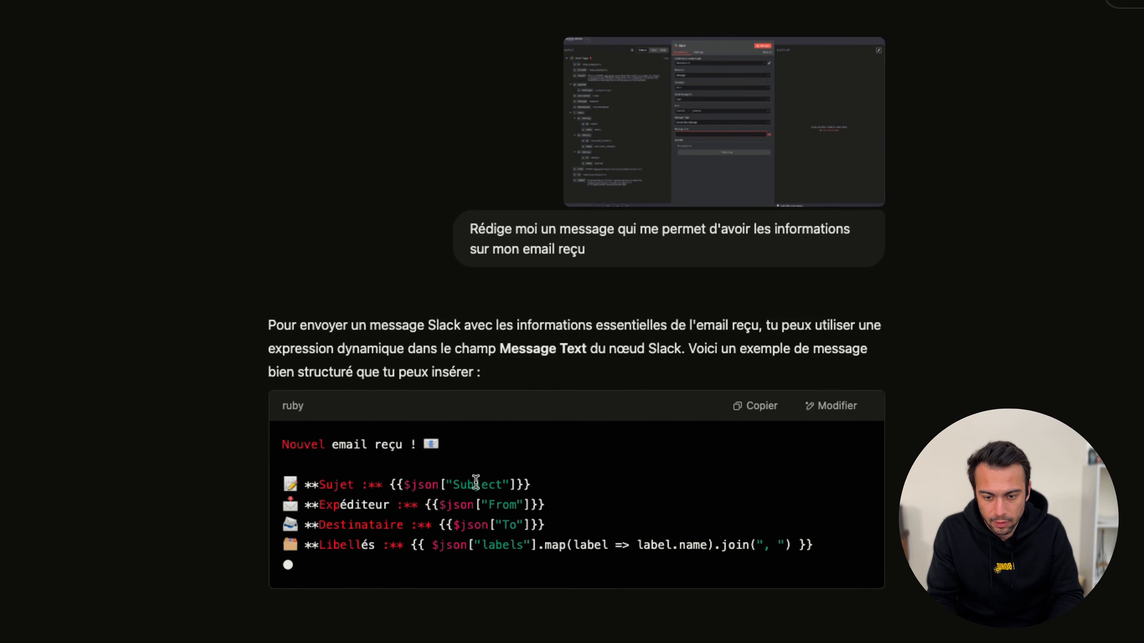
# Copy the assistant's drafted message into the Slack node's Message Text and set that field to Expression mode
pyautogui.click(760, 404)
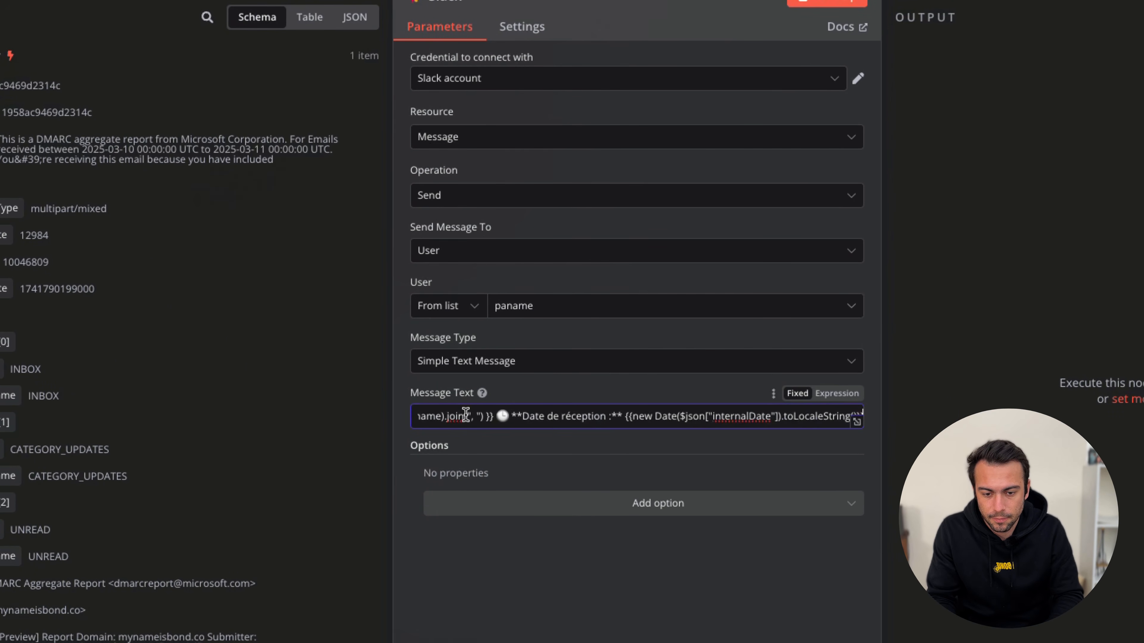
pyautogui.click(841, 395)
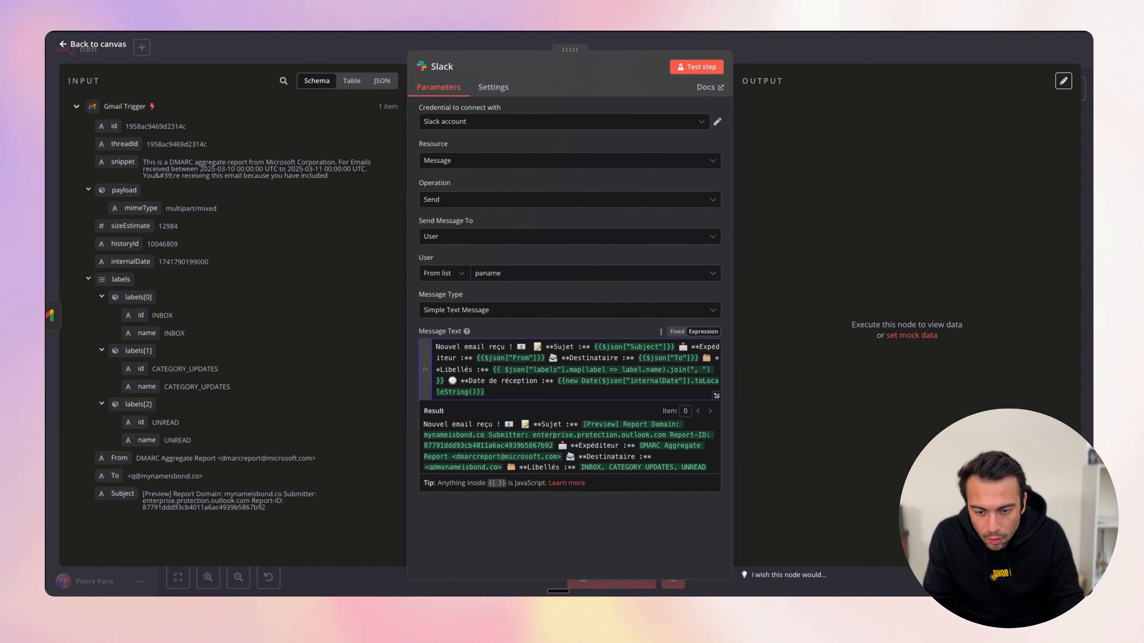
# In the expanded Message Text editor, put Sujet, Expéditeur, Destinataire, Libellés and Date de réception each on its own line
pyautogui.click(717, 395)
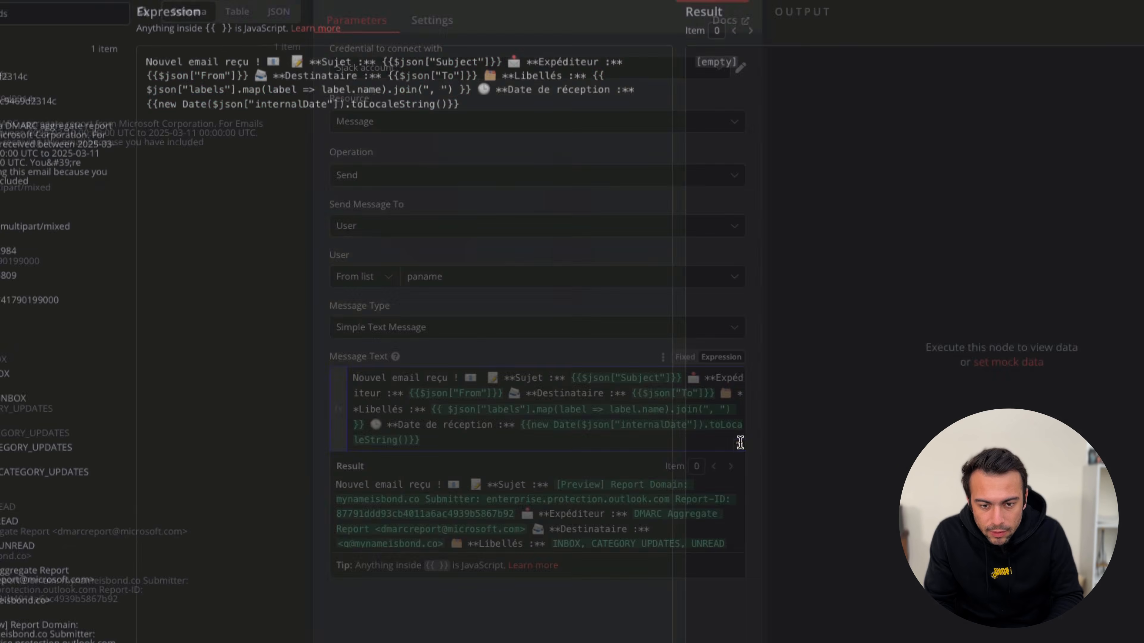
pyautogui.click(311, 79)
pyautogui.press('Return')
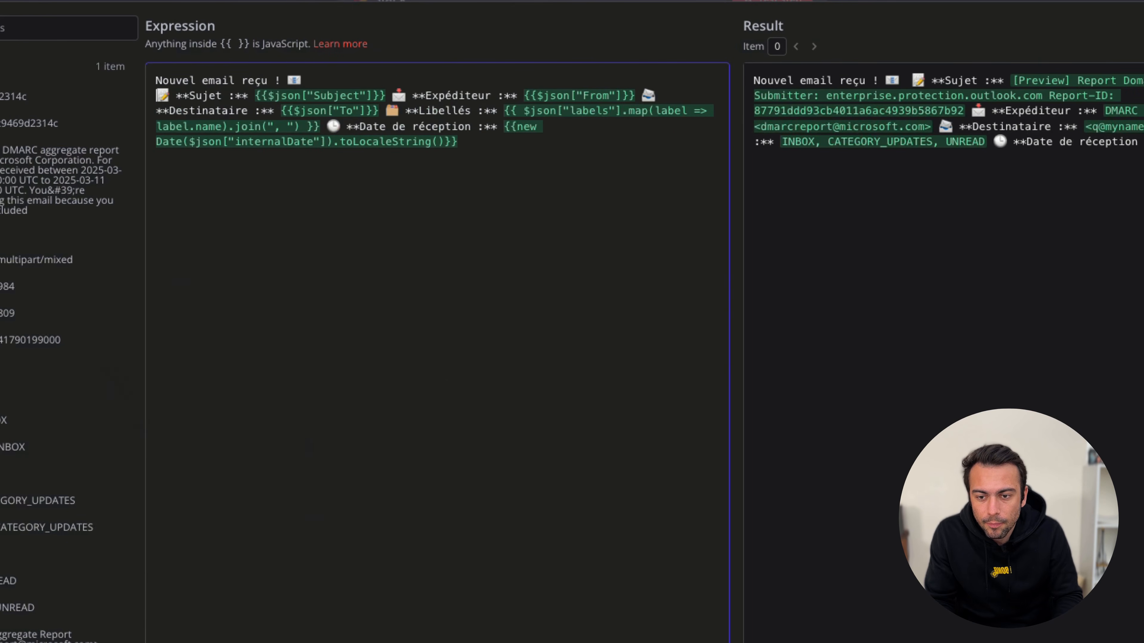
pyautogui.click(395, 95)
pyautogui.press('Return')
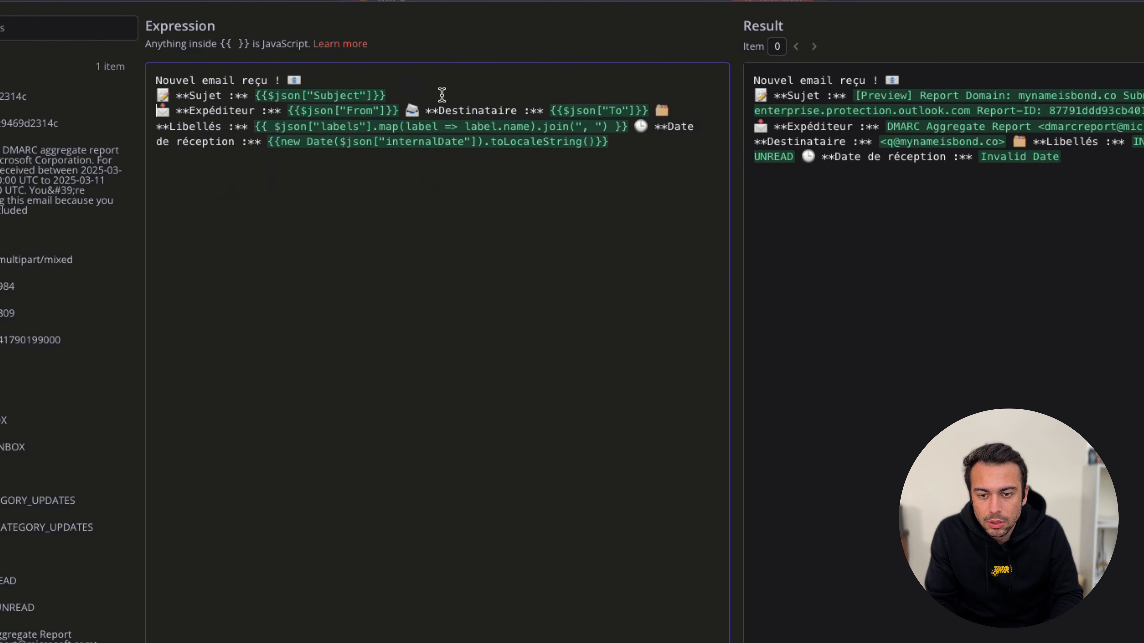
pyautogui.click(411, 109)
pyautogui.press('Return')
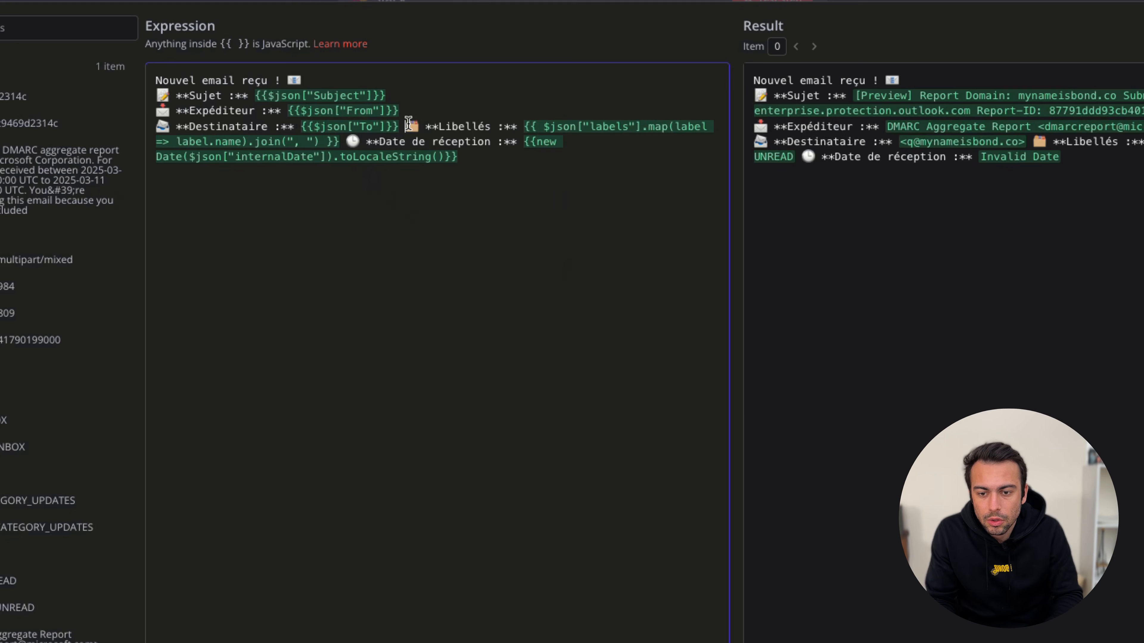
pyautogui.click(408, 125)
pyautogui.press('Return')
pyautogui.click(651, 141)
pyautogui.press('Return')
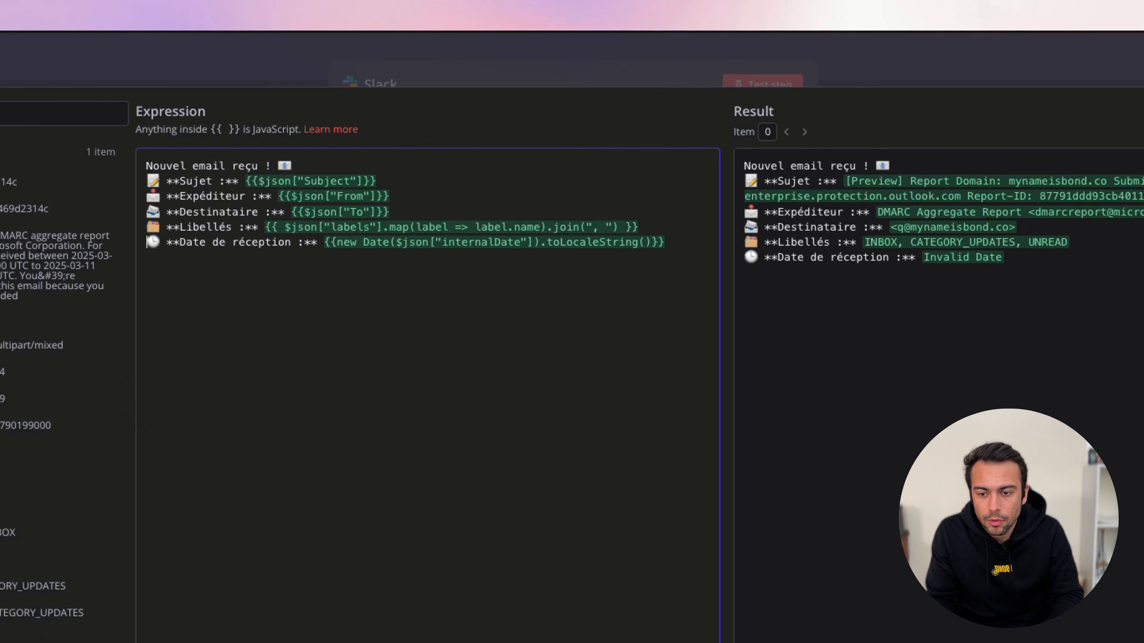
# Return to the workflow canvas and run the Slack node on its own
pyautogui.press('Escape')
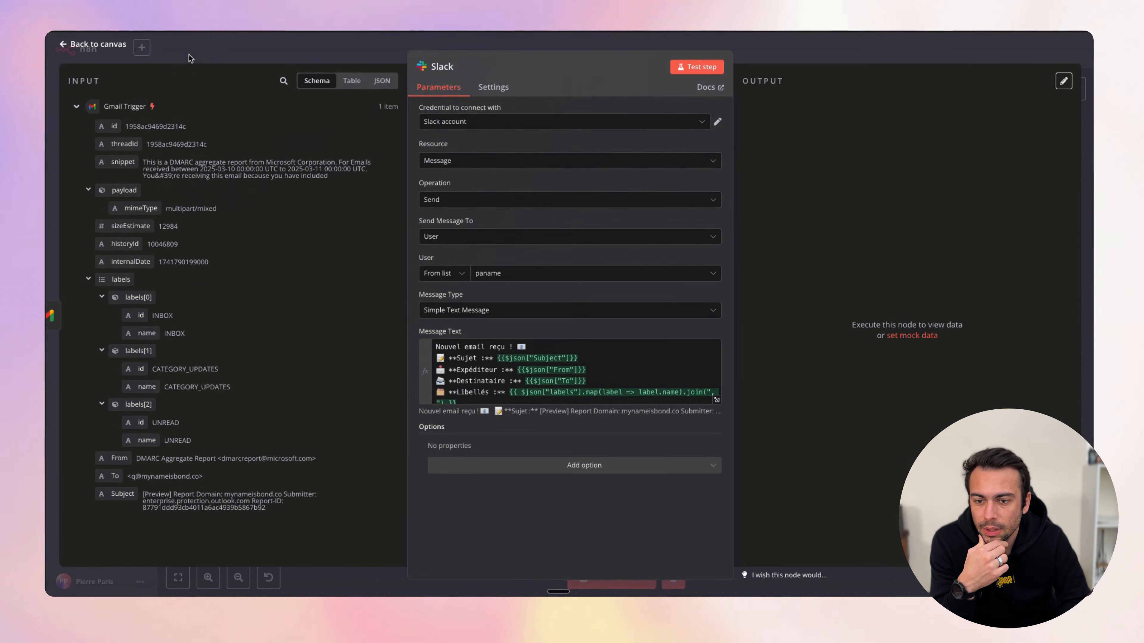
pyautogui.press('Escape')
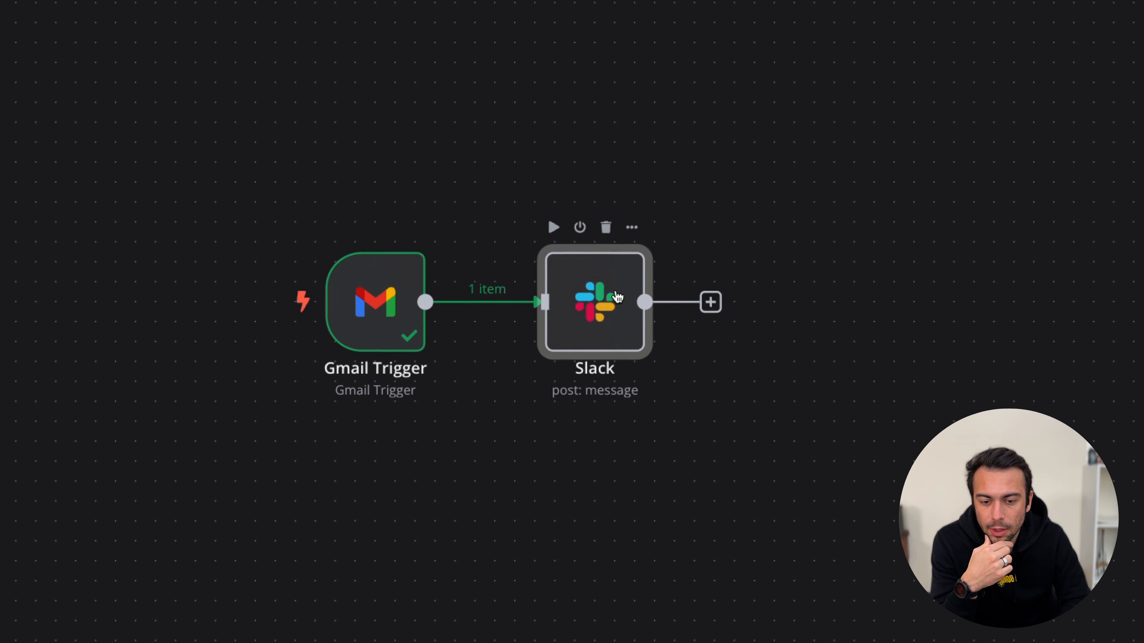
pyautogui.click(560, 248)
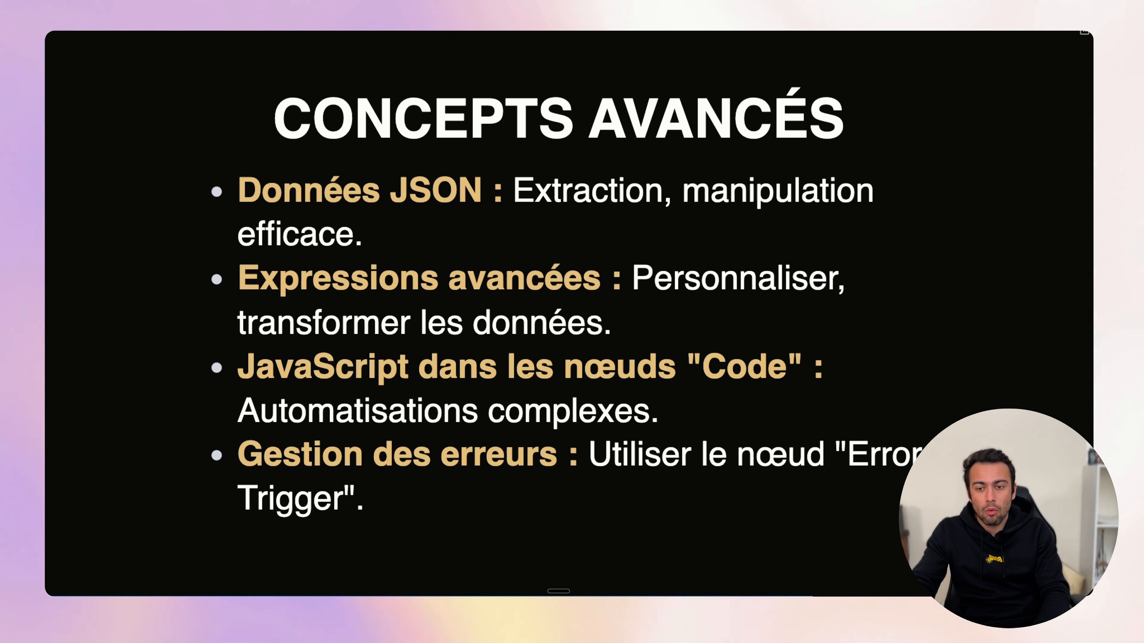
# Switch from the presentation to n8n and review each past execution of the Test YouTube workflow
pyautogui.hotkey('ctrl', 'Up')
pyautogui.click(292, 265)
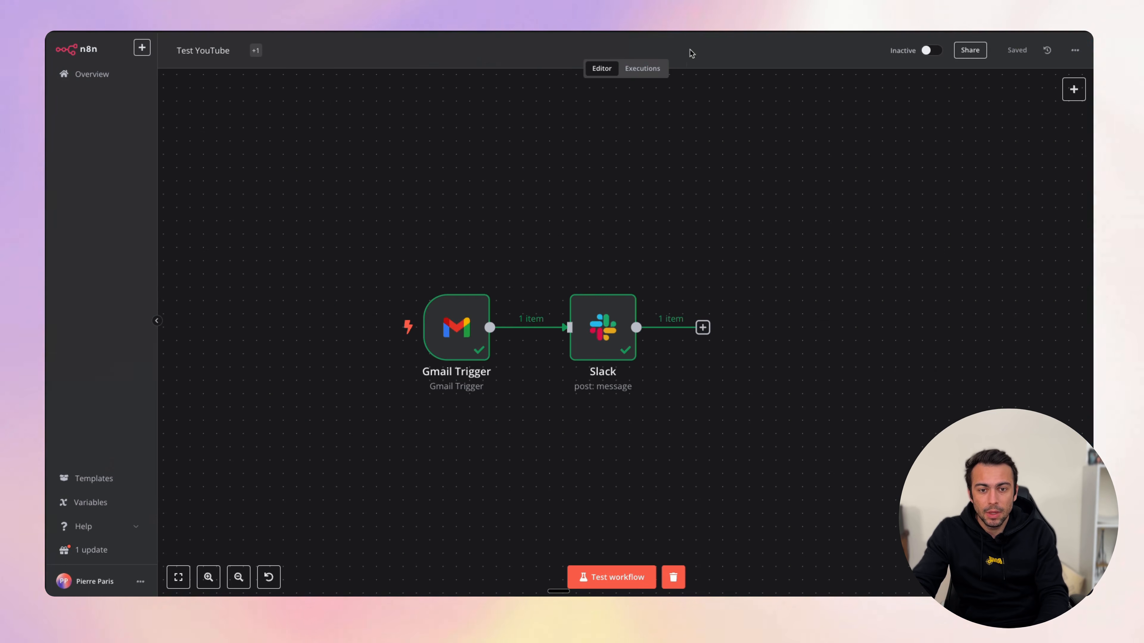
pyautogui.click(643, 68)
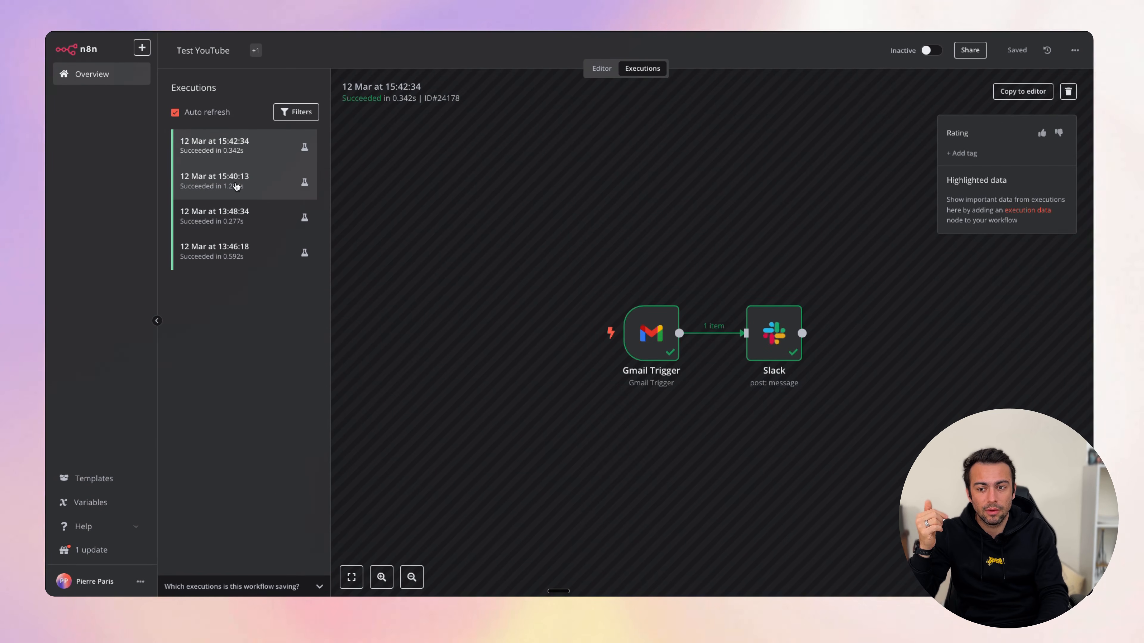
pyautogui.click(235, 186)
pyautogui.click(252, 219)
pyautogui.click(239, 247)
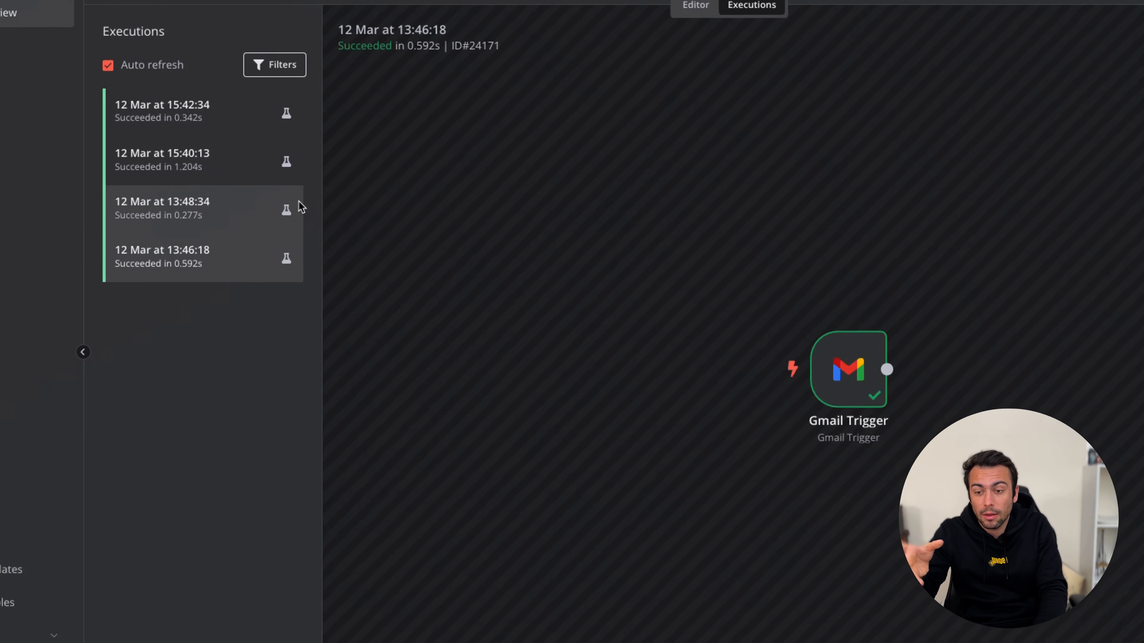
pyautogui.click(270, 223)
pyautogui.click(203, 155)
pyautogui.click(207, 111)
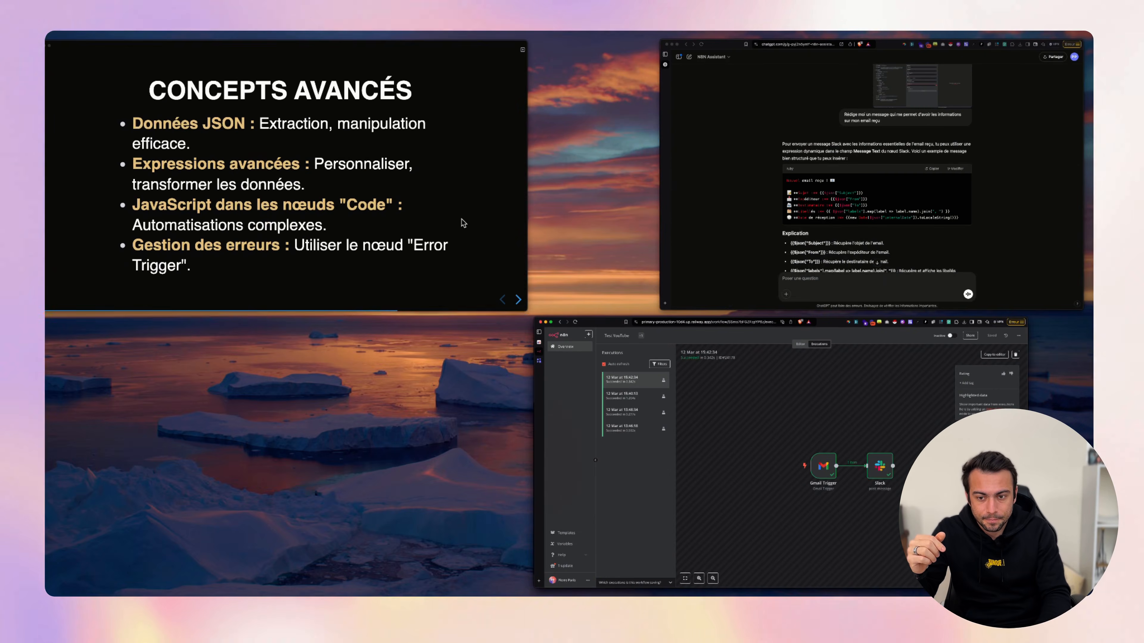
# Switch to the presentation and show its next slide, "Bonnes pratiques et astuces"
pyautogui.click(463, 224)
pyautogui.press('Right')
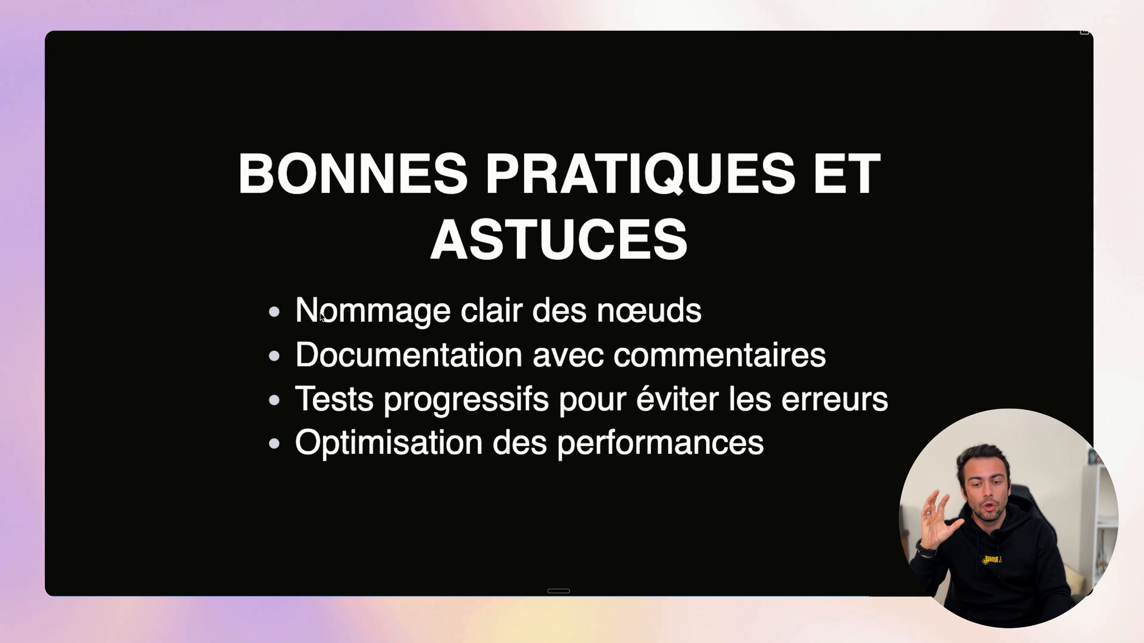
# Switch back to n8n and return to the editor view of the Test YouTube workflow
pyautogui.hotkey('ctrl', 'Up')
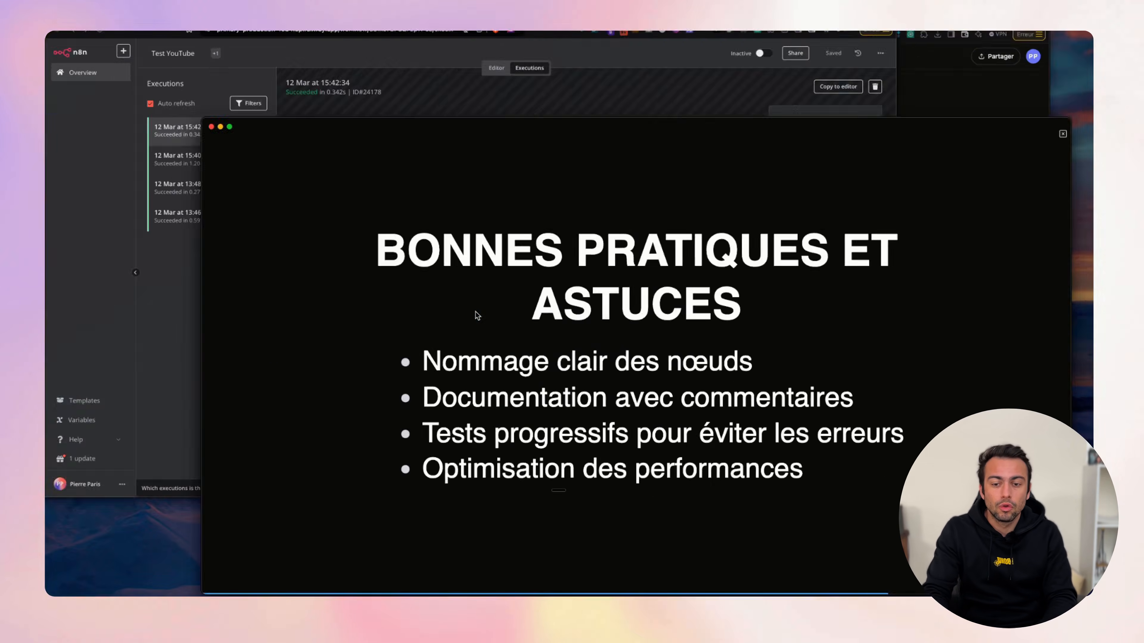
pyautogui.click(410, 201)
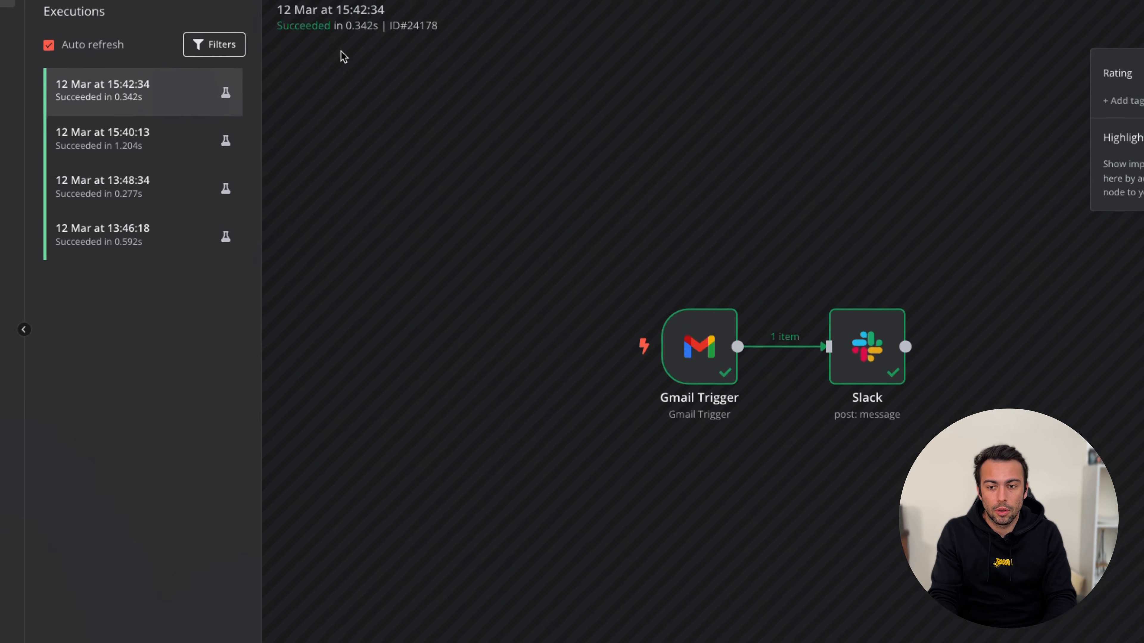
pyautogui.click(602, 68)
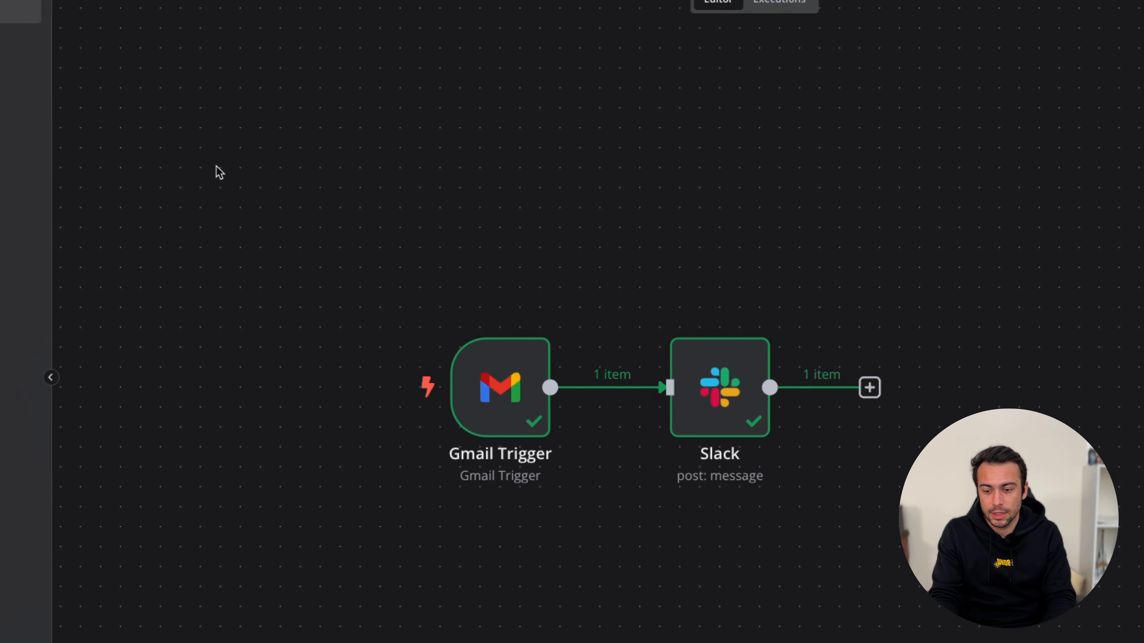
pyautogui.rightClick(196, 427)
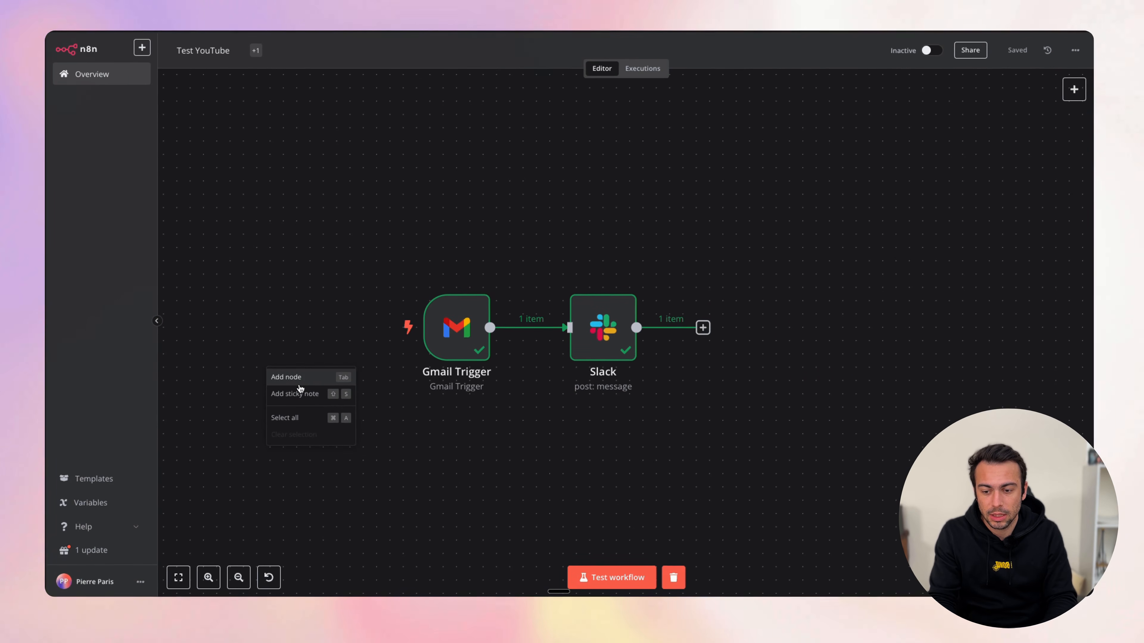
pyautogui.click(295, 376)
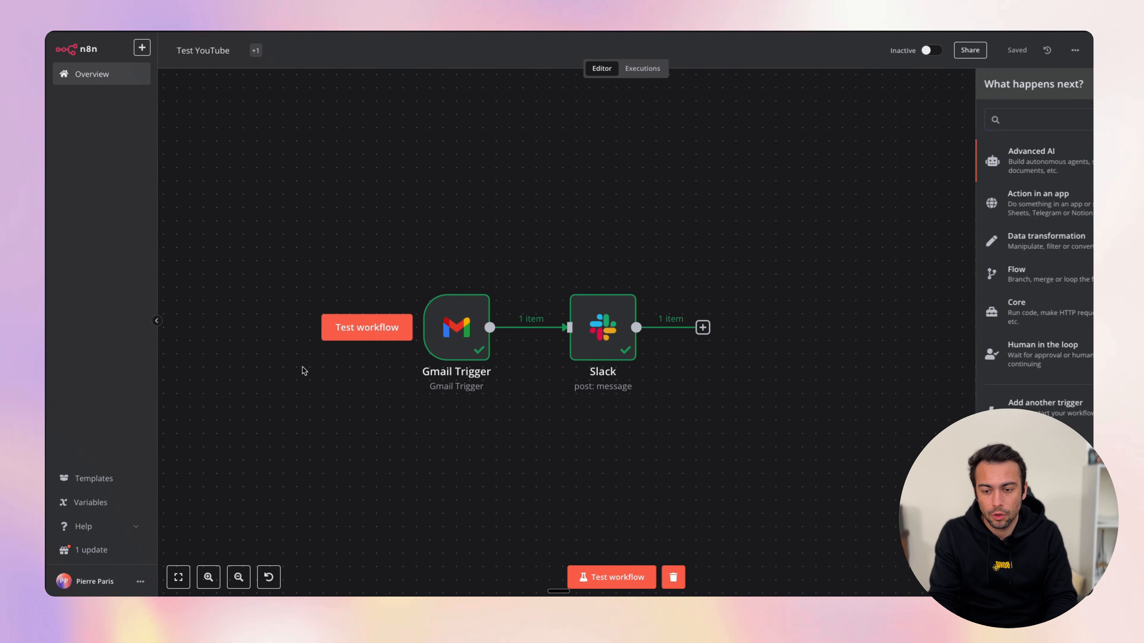
pyautogui.click(302, 366)
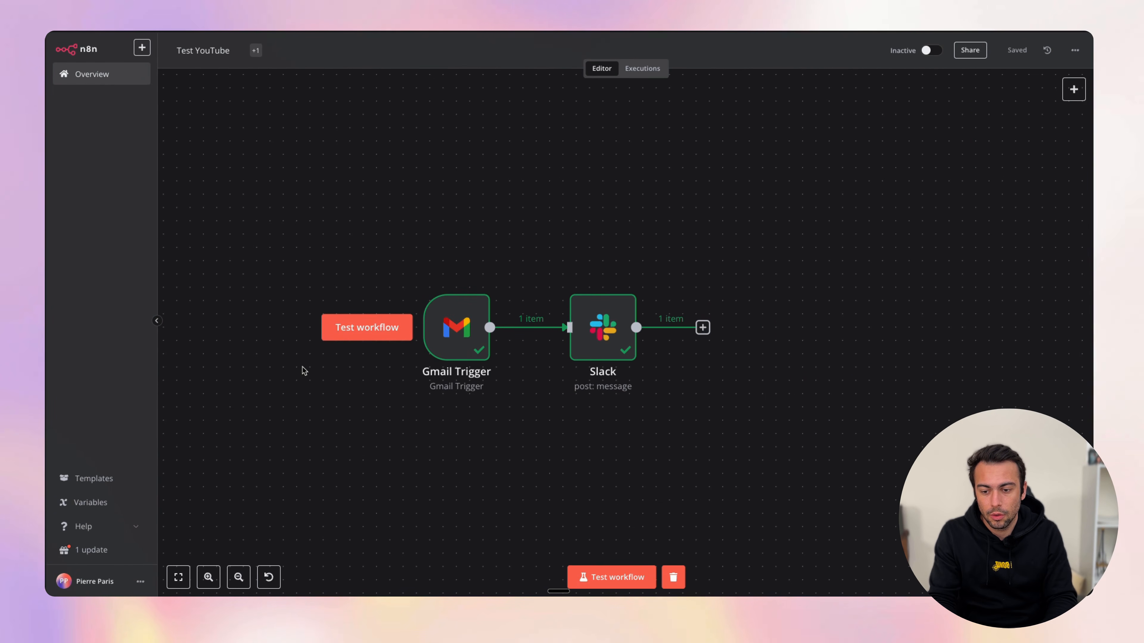
# Add a sticky note to the canvas and place it above the Gmail Trigger and Slack nodes
pyautogui.rightClick(302, 368)
pyautogui.click(322, 402)
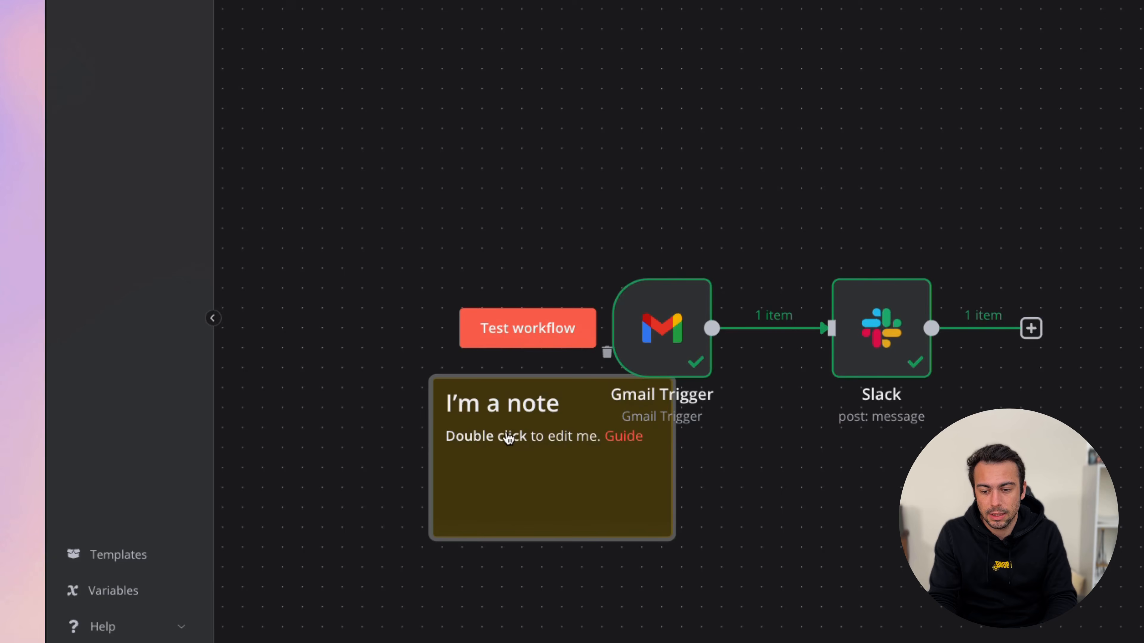
pyautogui.moveTo(508, 440); pyautogui.dragTo(743, 65)
# Replace the sticky note's text with the heading "# Objectif du workflow" and the paragraph "Récupérer les emails et les envoyer sur Slack"
pyautogui.doubleClick(736, 63)
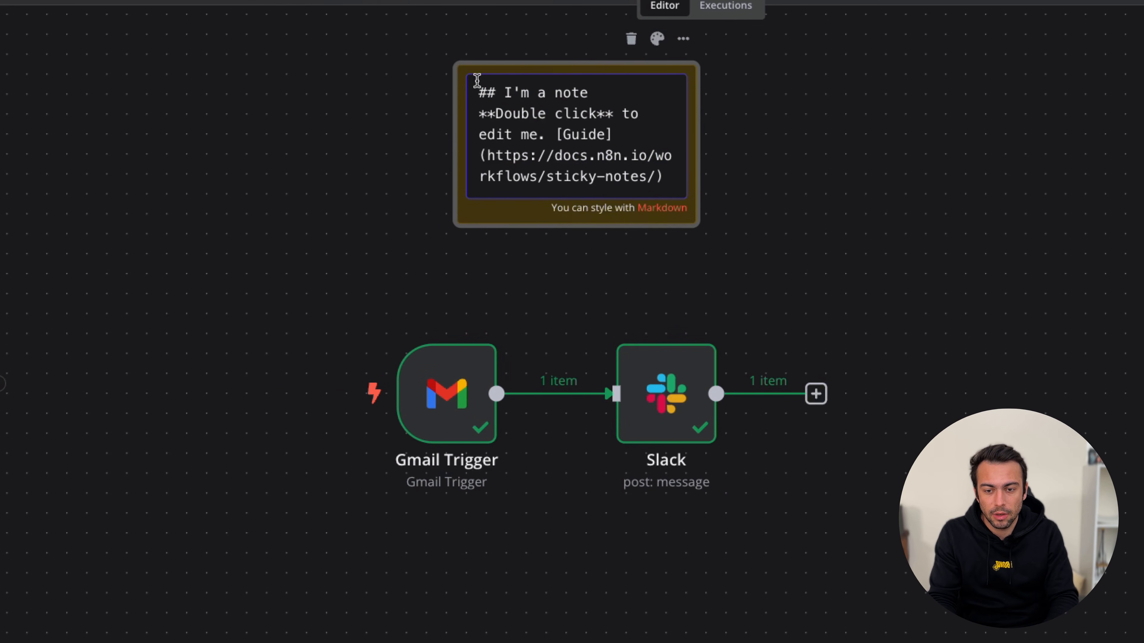
pyautogui.moveTo(477, 80); pyautogui.dragTo(664, 176)
pyautogui.press('BackSpace')
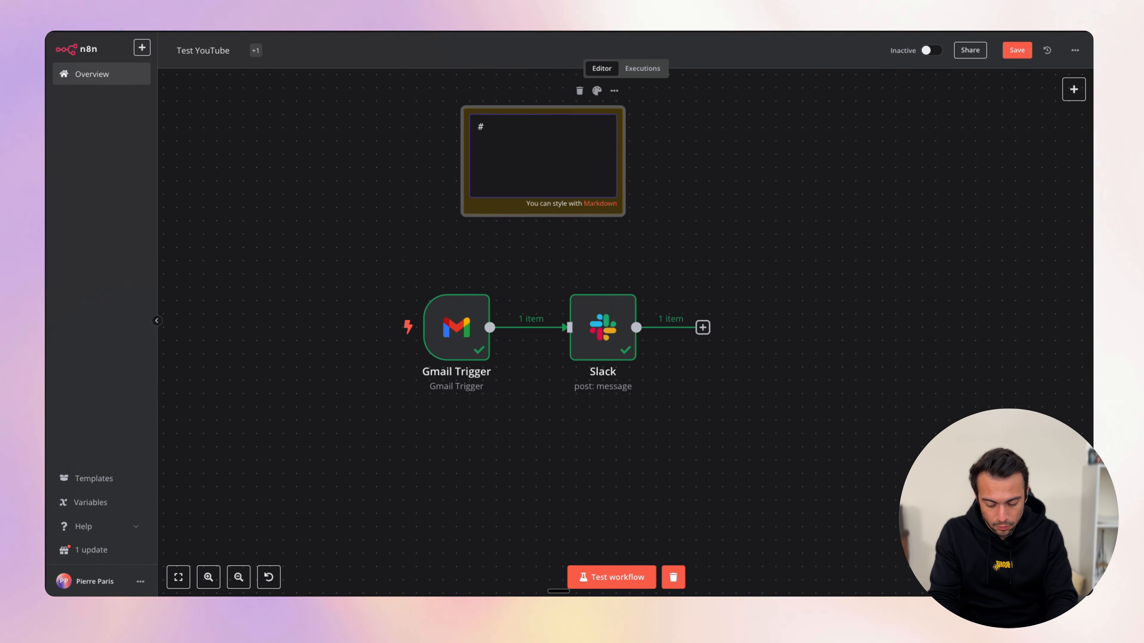
pyautogui.write('# Objectif du workfl')
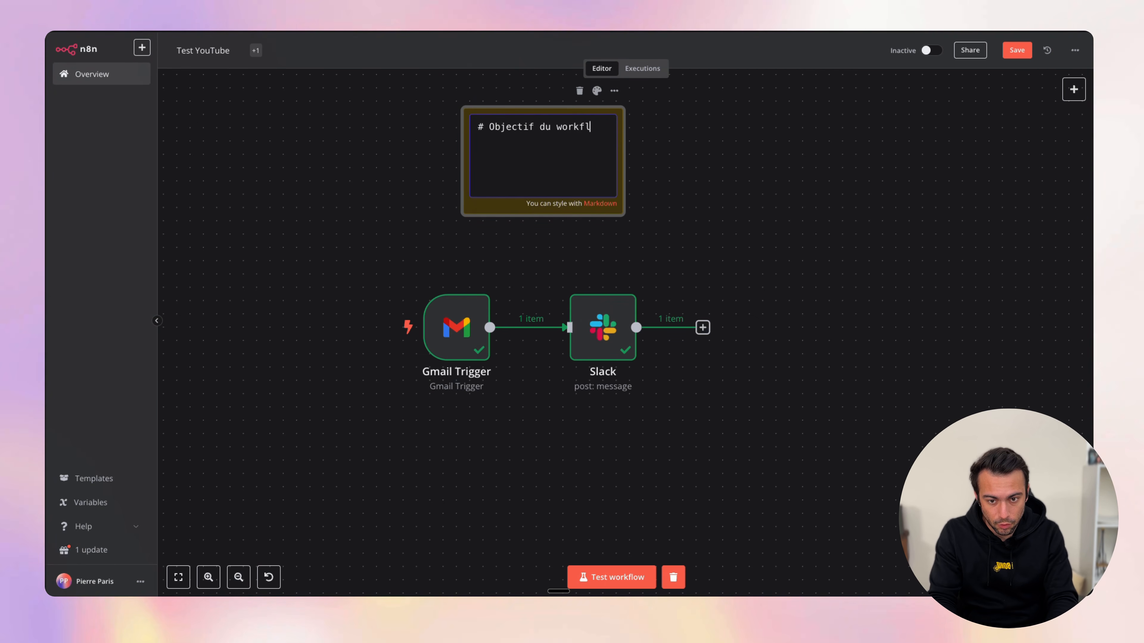
pyautogui.write('ow')
pyautogui.press('Return')
pyautogui.press('Return')
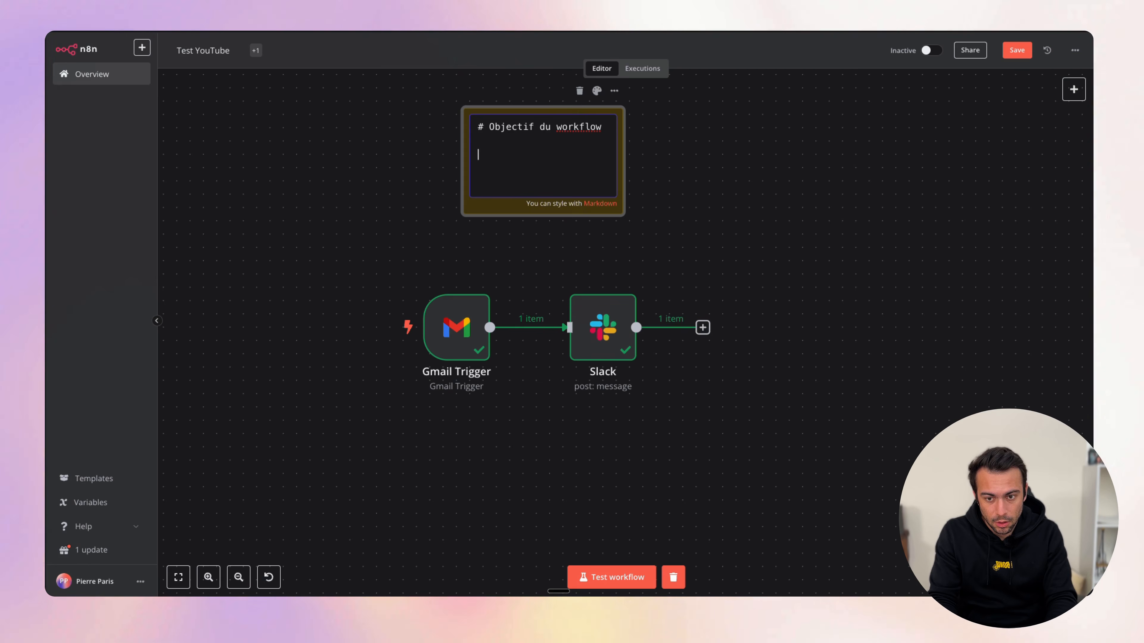
pyautogui.write('Récupérer les emai')
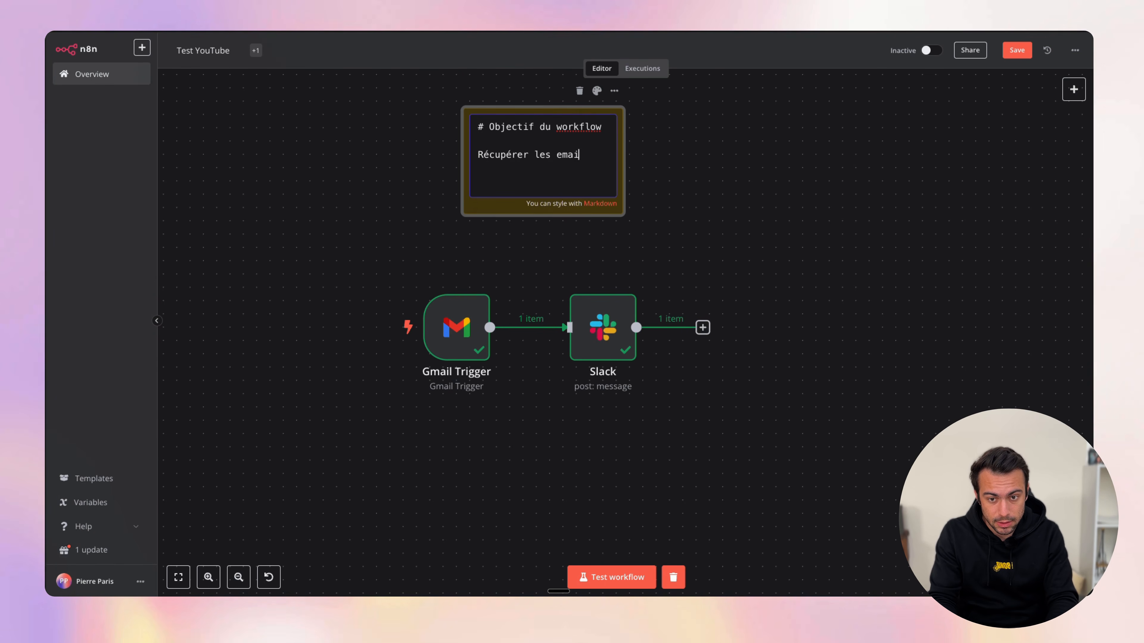
pyautogui.write('ls et les e')
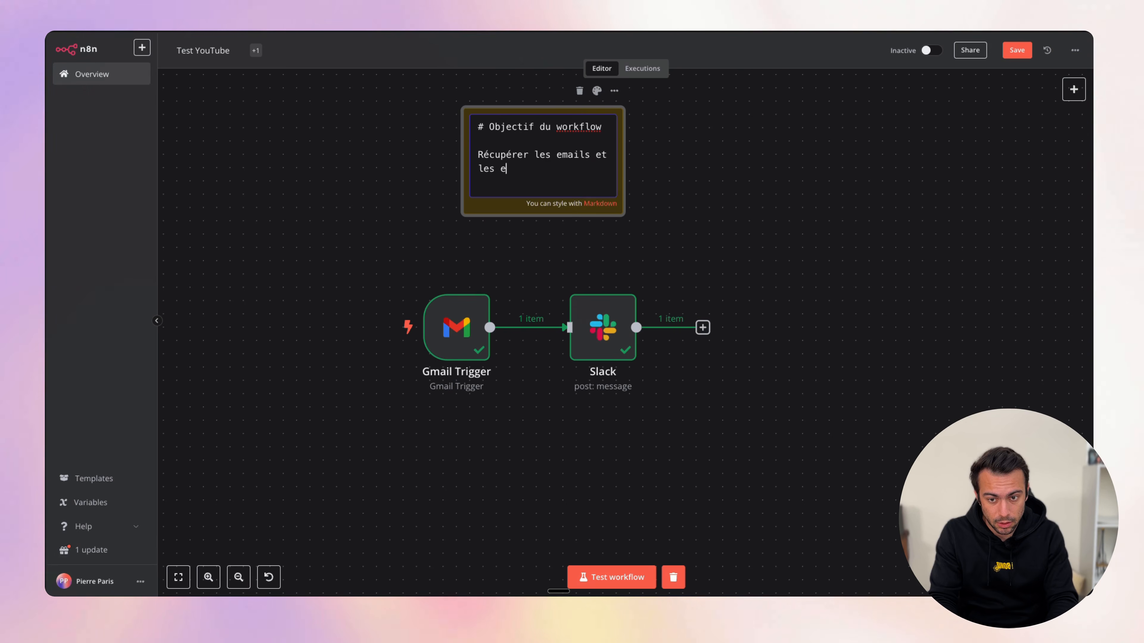
pyautogui.write('nvoyer sur Slack')
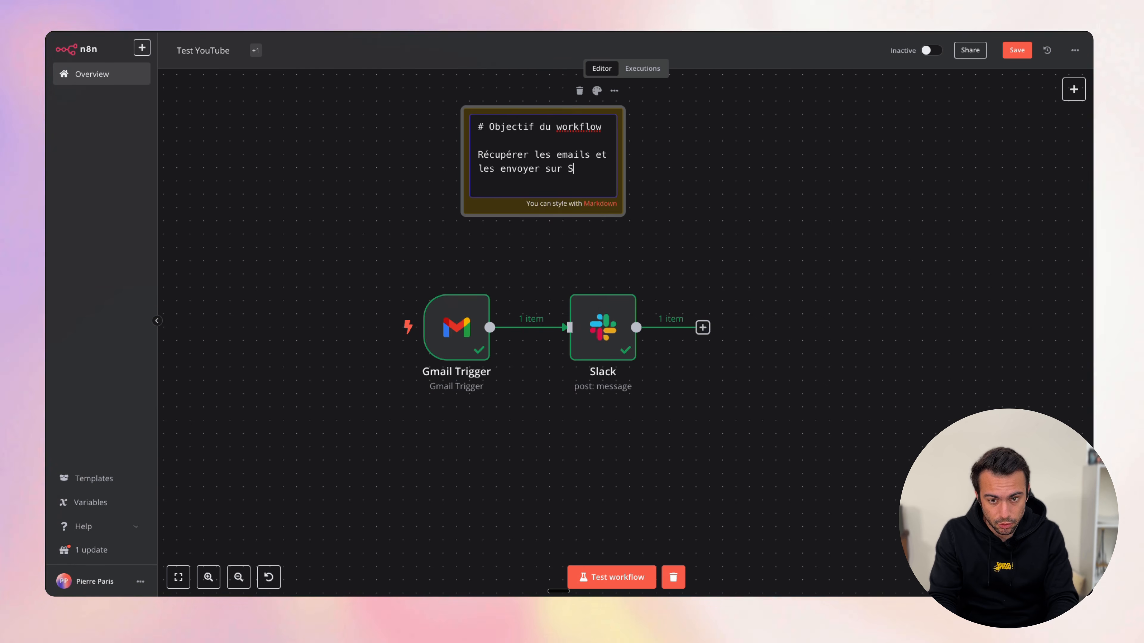
pyautogui.click(692, 236)
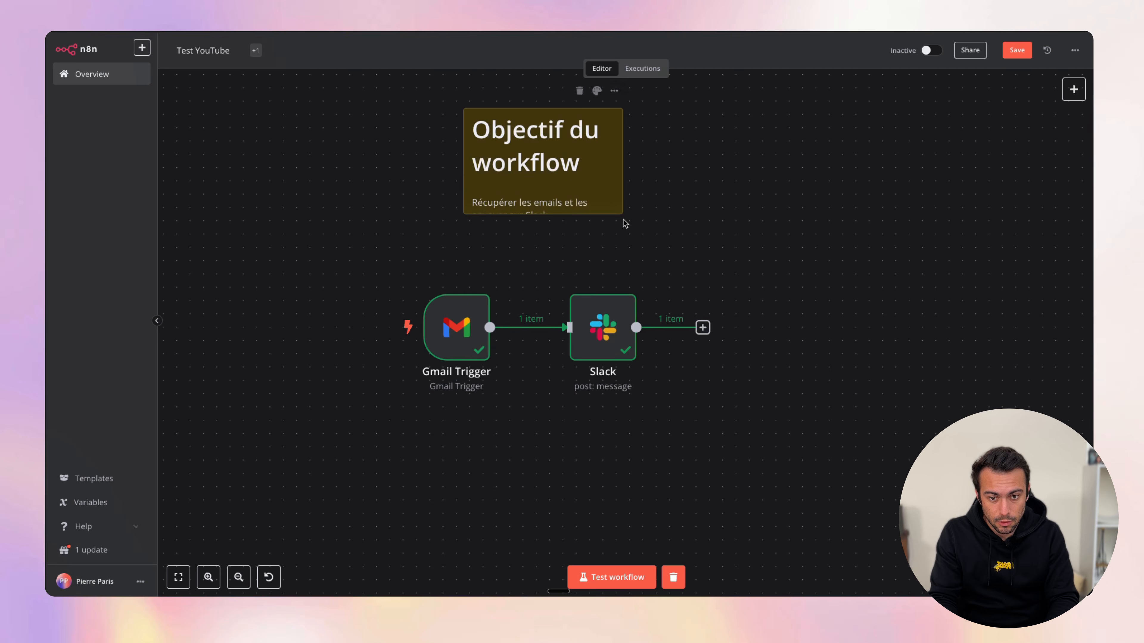